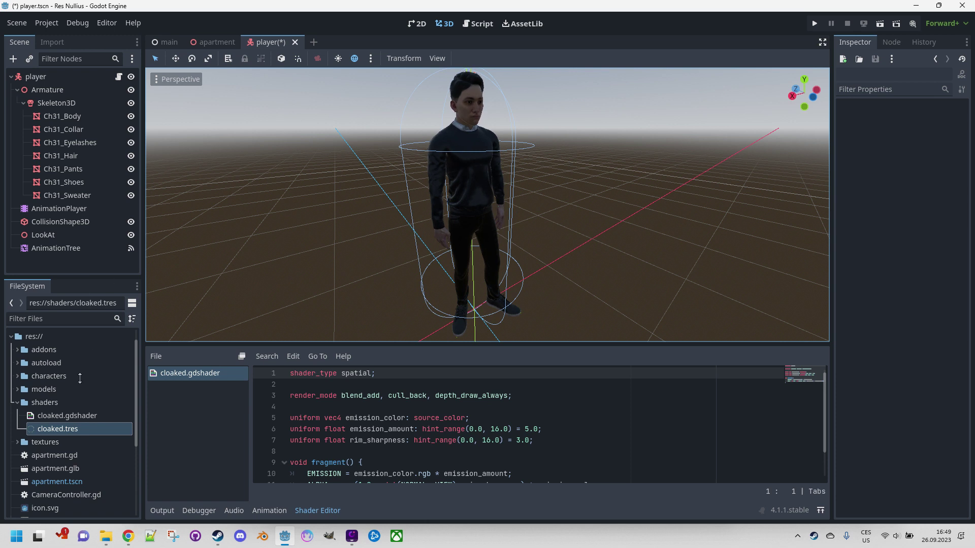
- Create a new ShaderMaterial resource in the shaders folder and save it as cloaked_material.tres
right_click(37, 404)
mouse_move(100, 349)
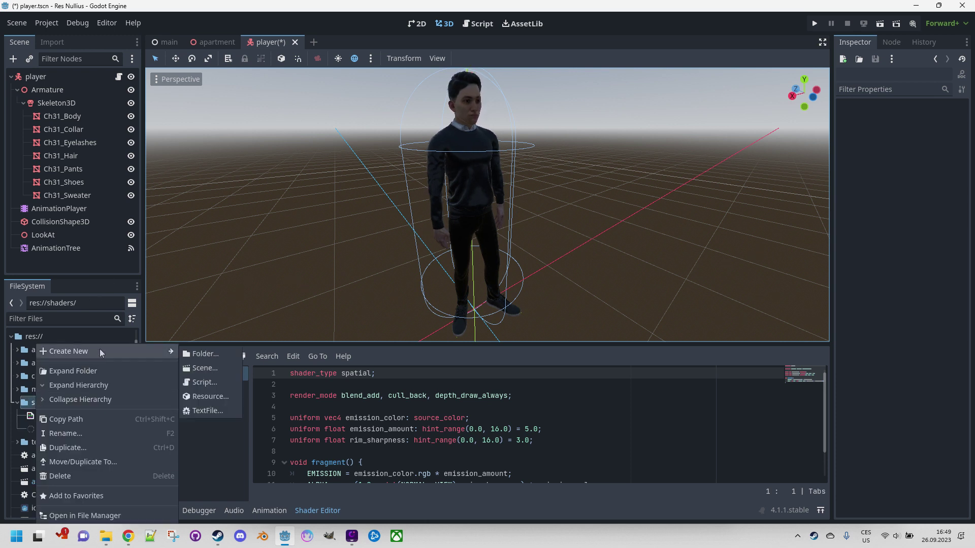
left_click(208, 397)
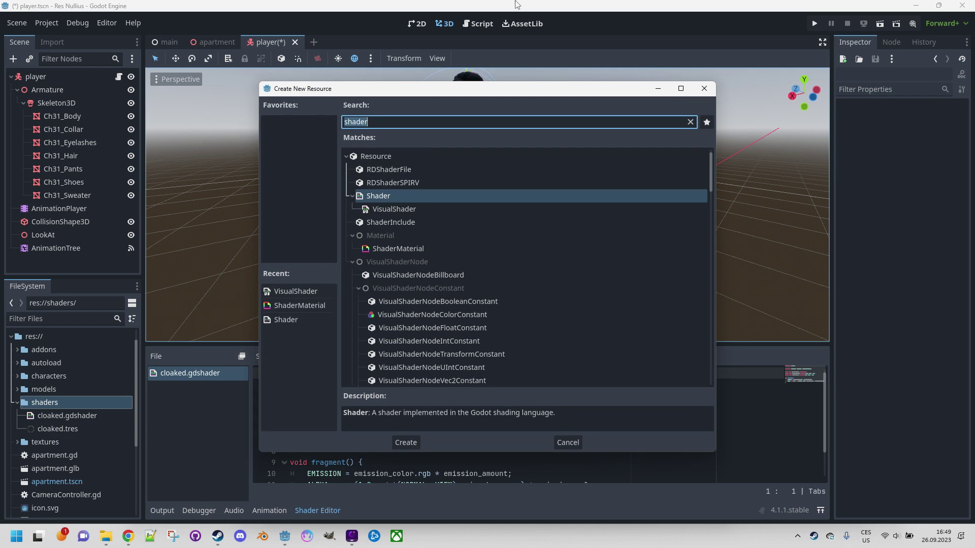
left_click(398, 249)
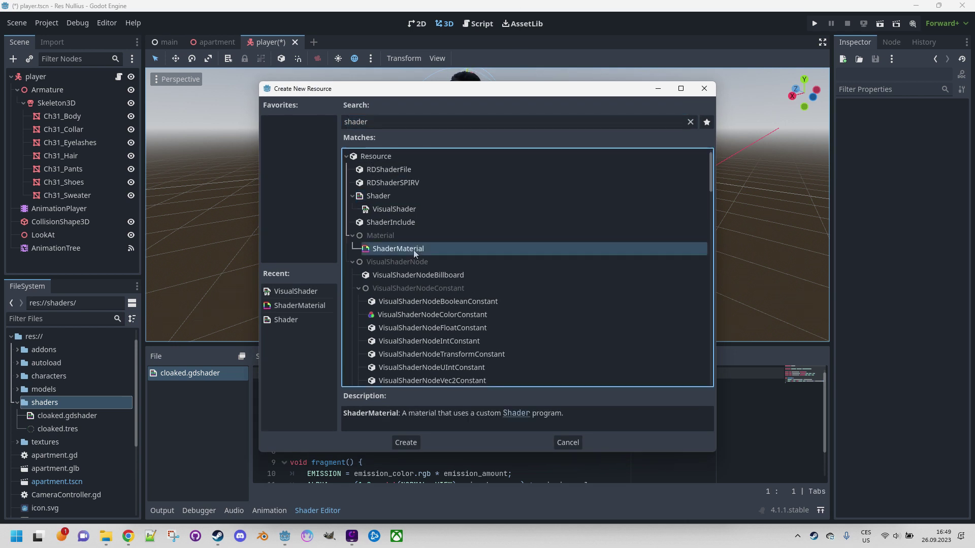
double_click(398, 248)
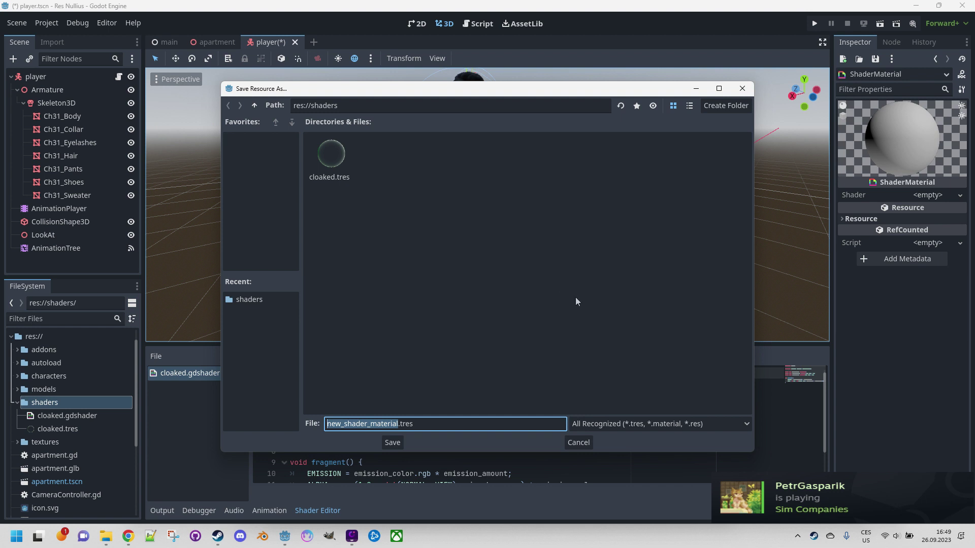
type("cloaked_m")
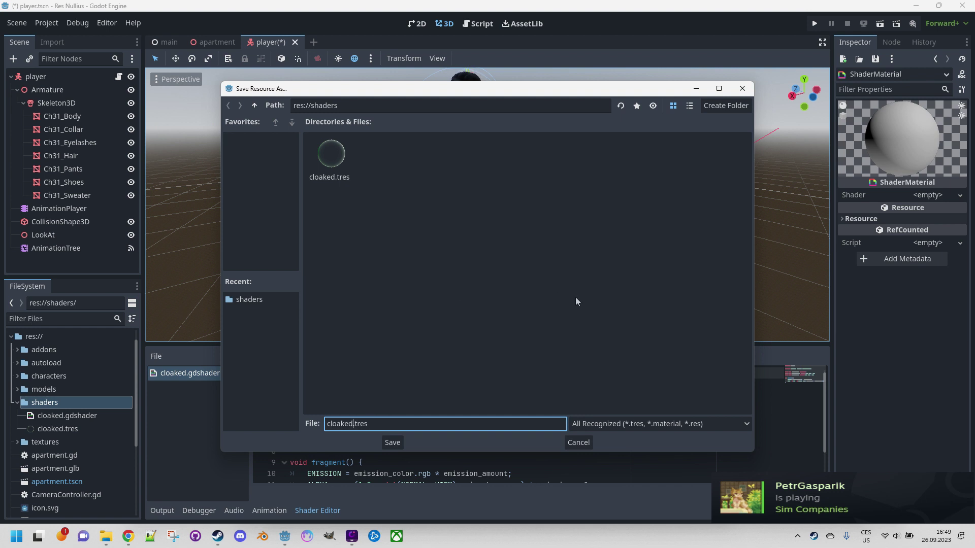
type("aterial")
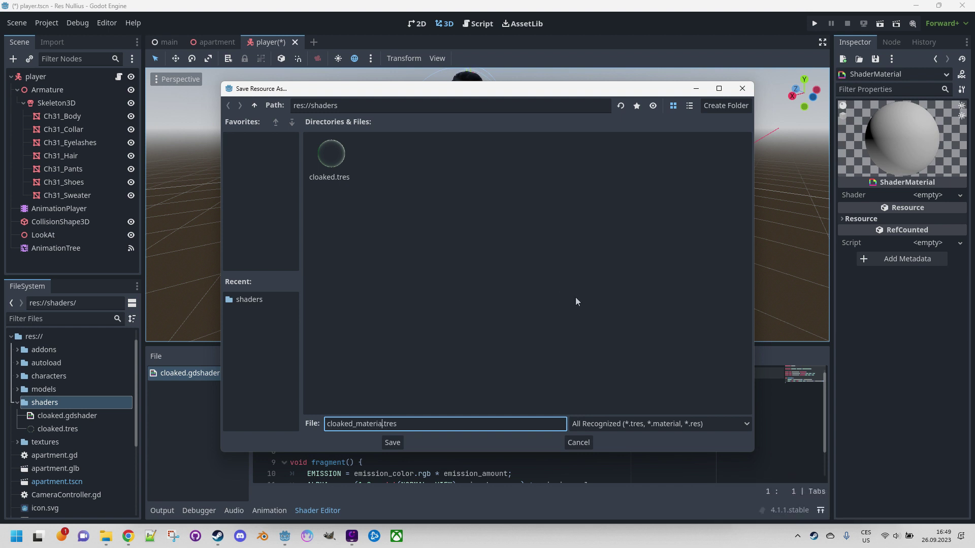
key("Return")
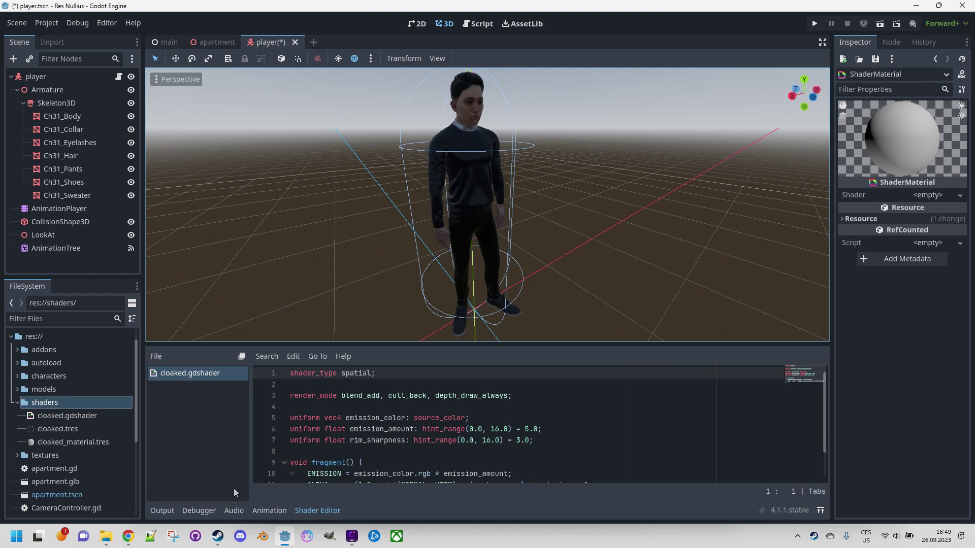
- Create a VisualShader resource in Spatial mode in the shaders folder, named cloaked_shader.tres
right_click(47, 401)
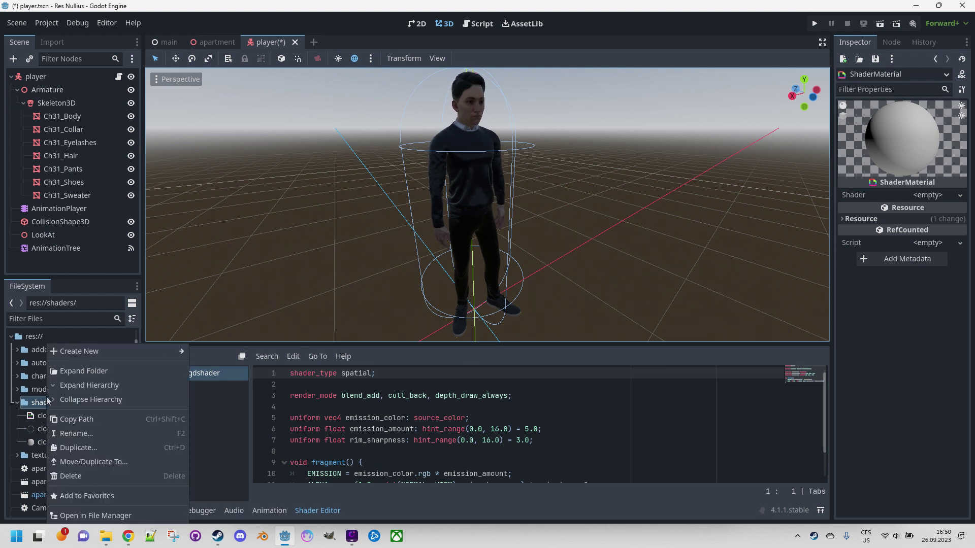
mouse_move(119, 346)
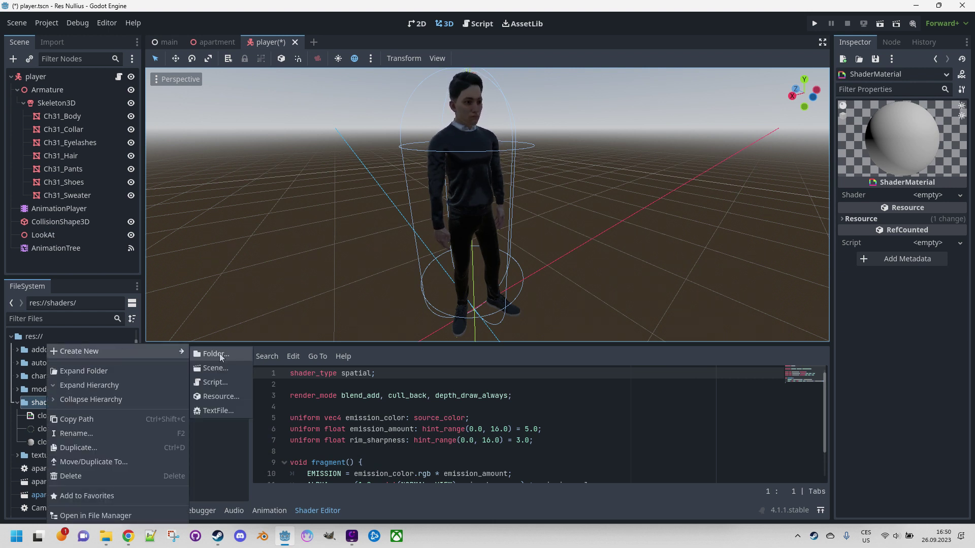
left_click(224, 395)
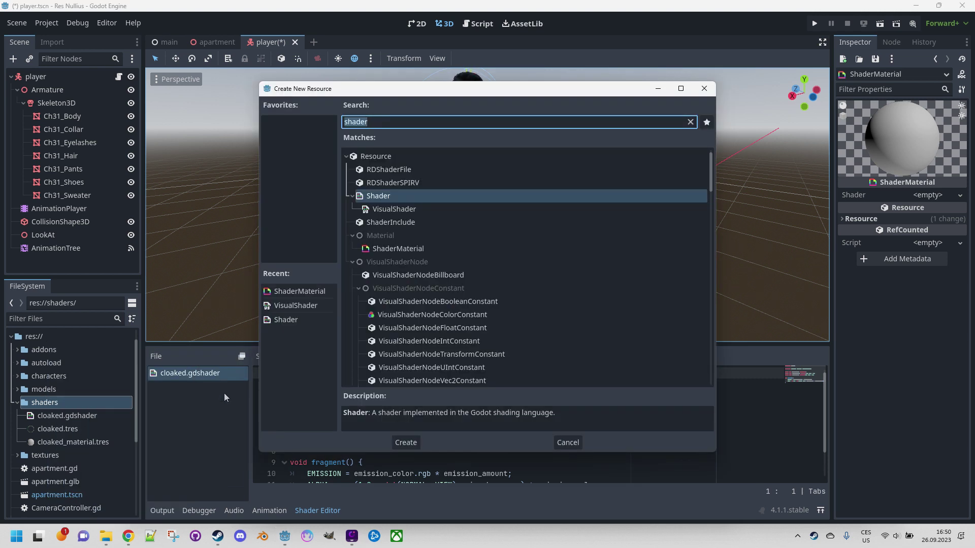
left_click(397, 209)
double_click(397, 209)
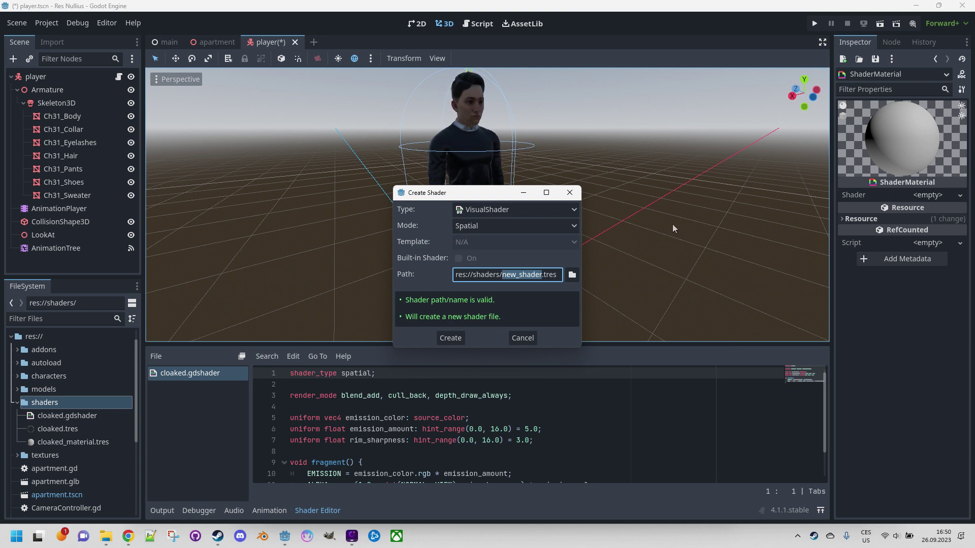
type("cloaked_sha")
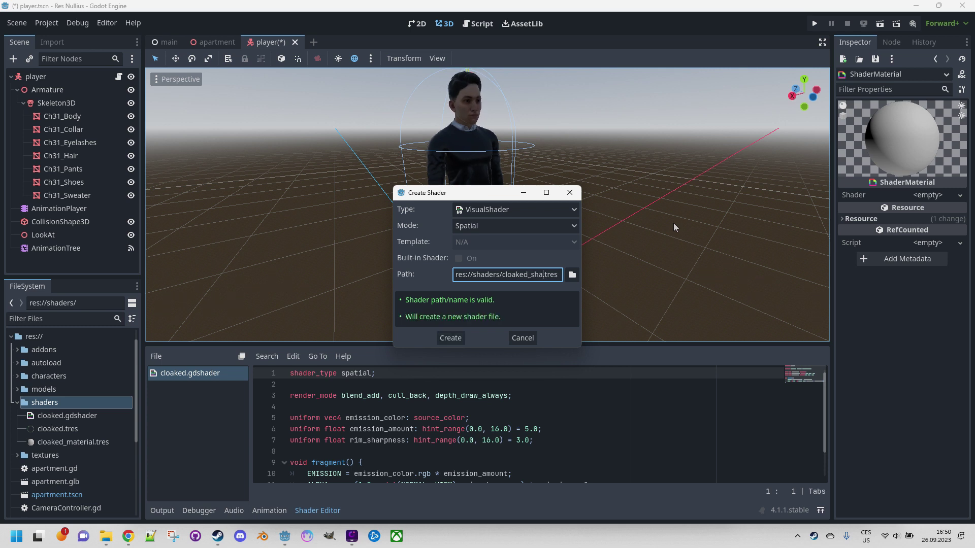
type("der")
key("Return")
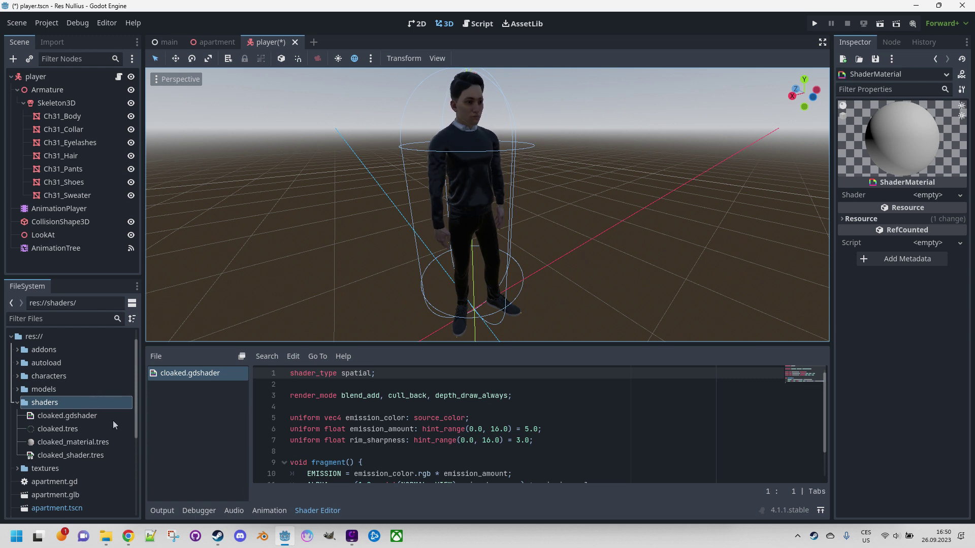
- Assign cloaked_shader.tres as the shader of the cloaked_material ShaderMaterial
left_click(80, 443)
left_click(104, 455)
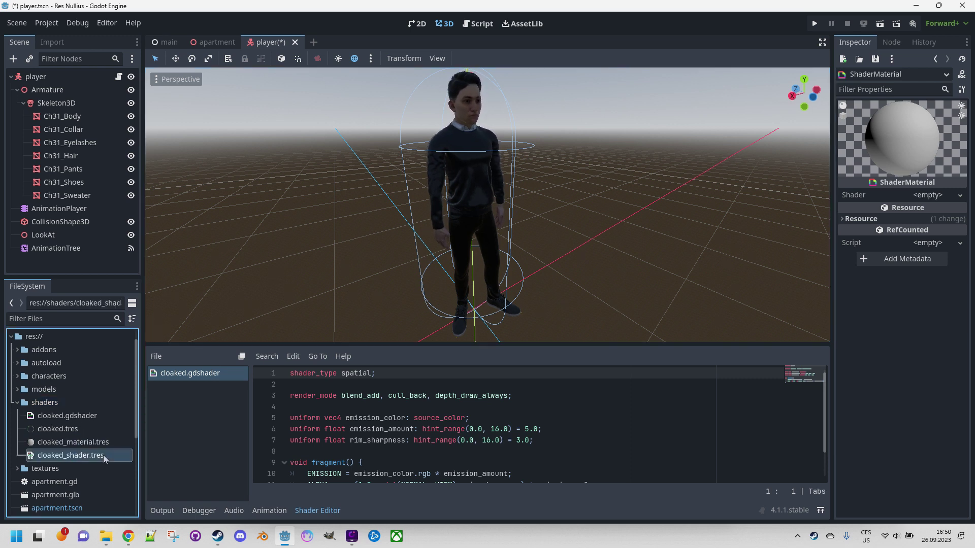
left_click(94, 416)
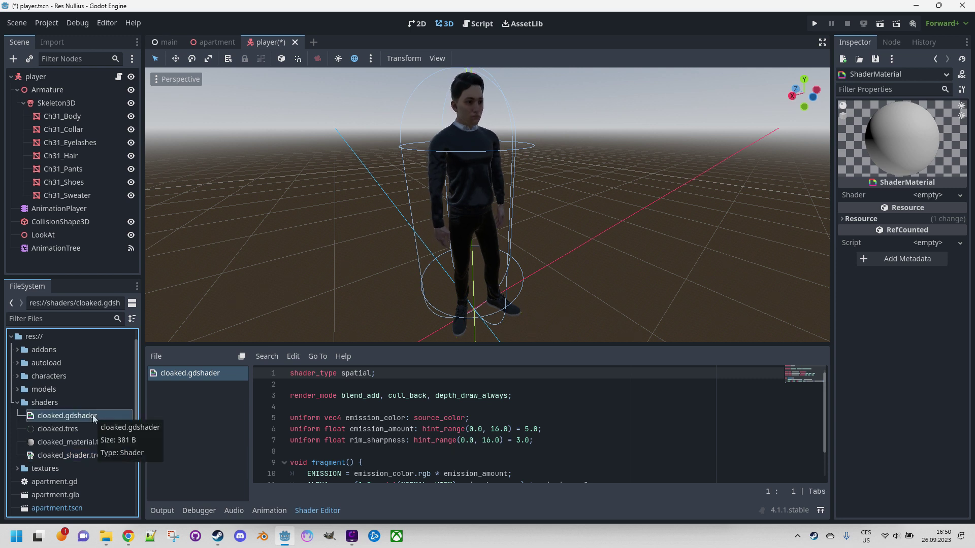
left_click(71, 443)
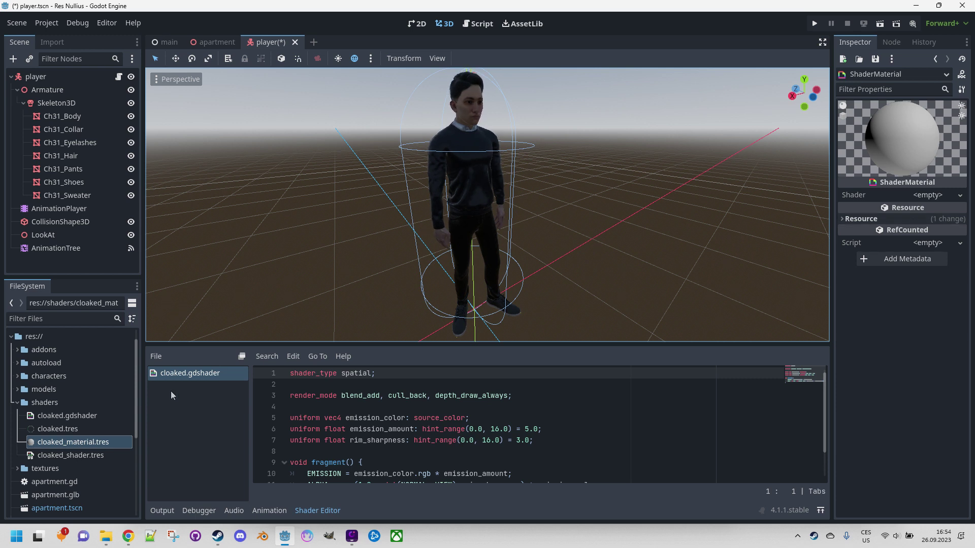
left_click_drag(71, 455, 920, 199)
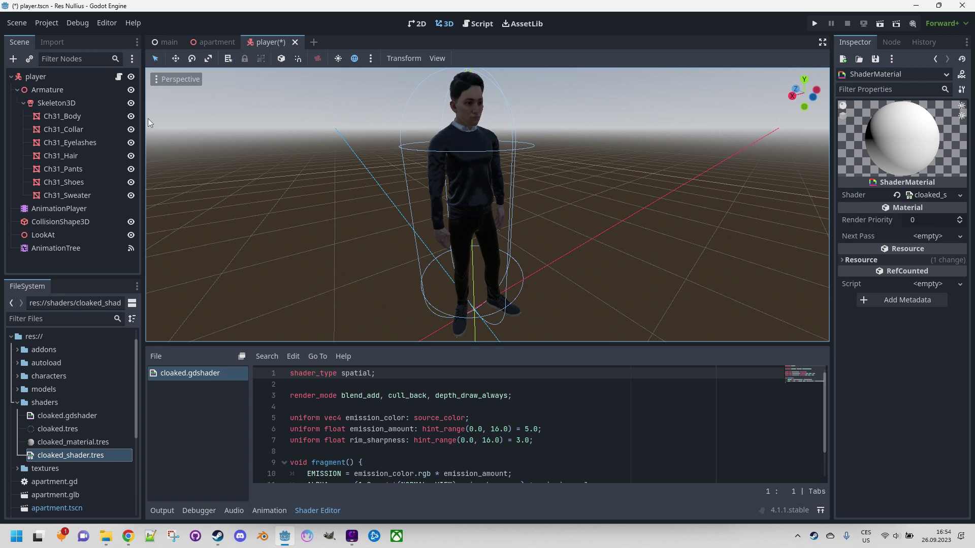
- Apply cloaked_material.tres as surface material override 0 on all the player's meshes, from Ch31_Body to Ch31_Sweater
left_click(59, 116)
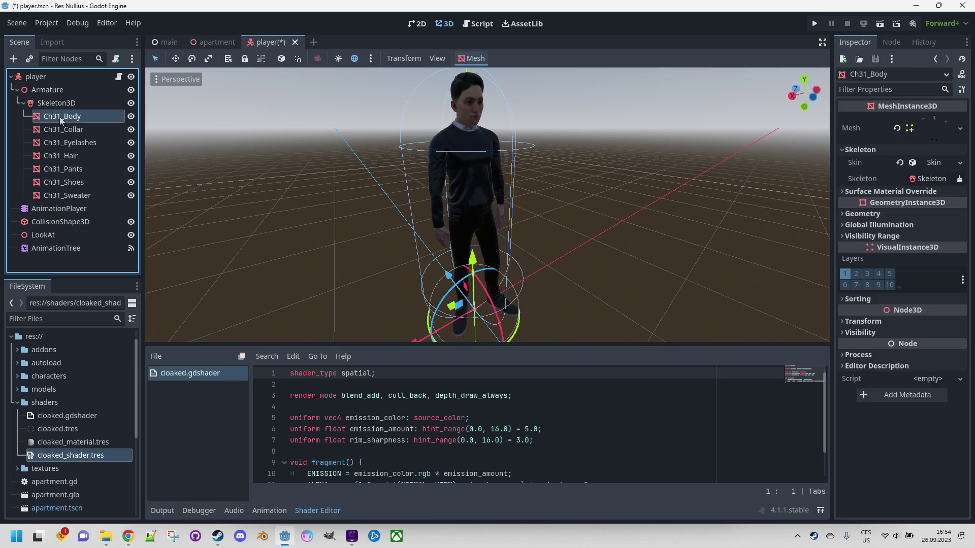
left_click(68, 196, "shift")
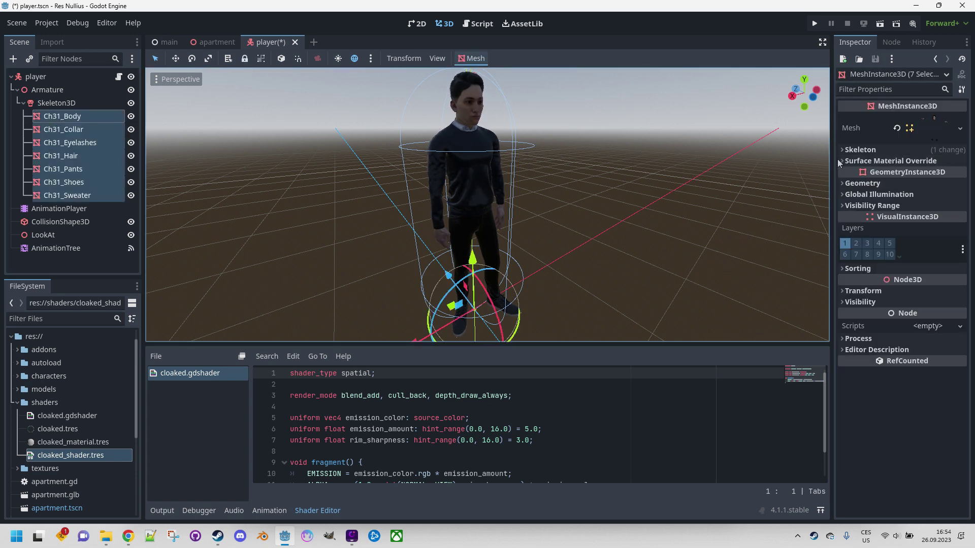
left_click(840, 161)
left_click(39, 447)
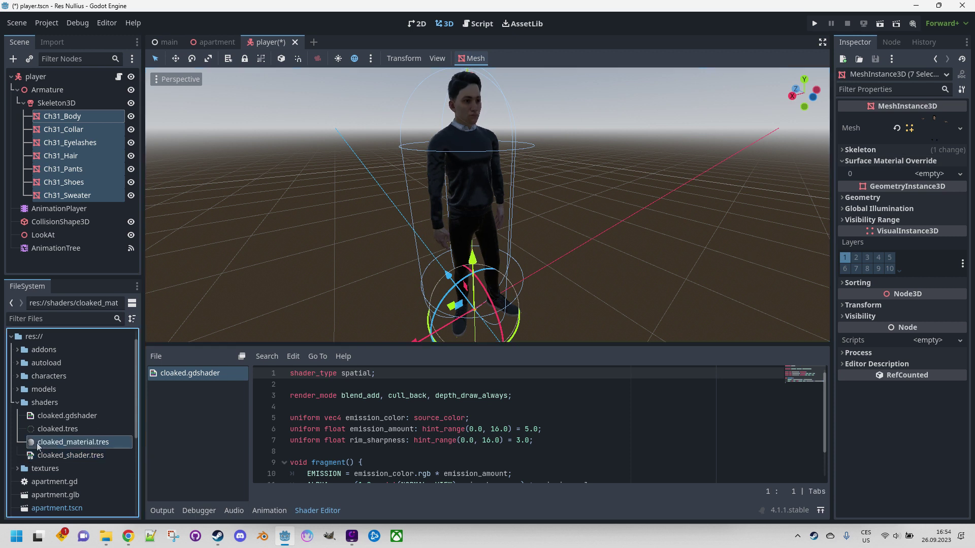
left_click_drag(38, 447, 938, 178)
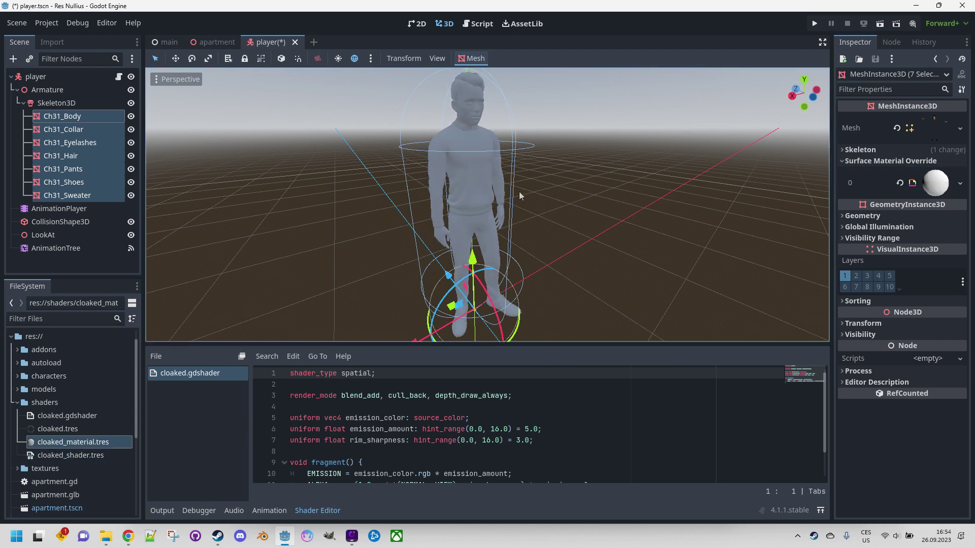
- Open cloaked_shader.tres in the shader editor and enlarge the editor area to make room for the node graph
left_click(75, 456)
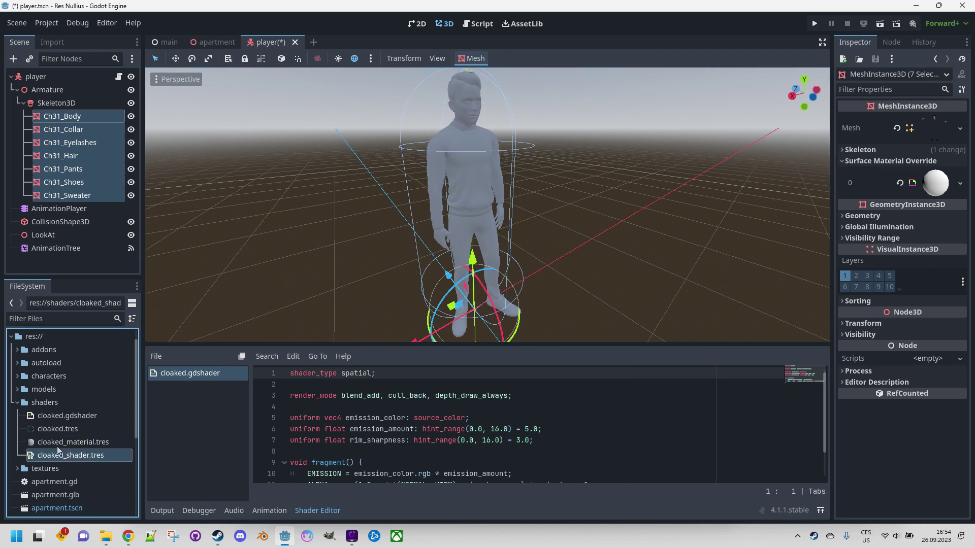
double_click(57, 456)
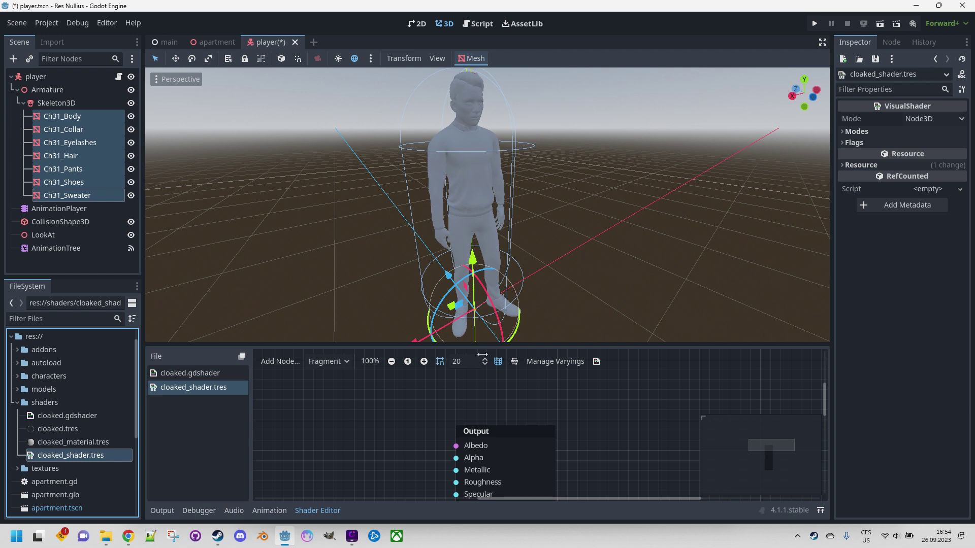
left_click_drag(486, 345, 489, 204)
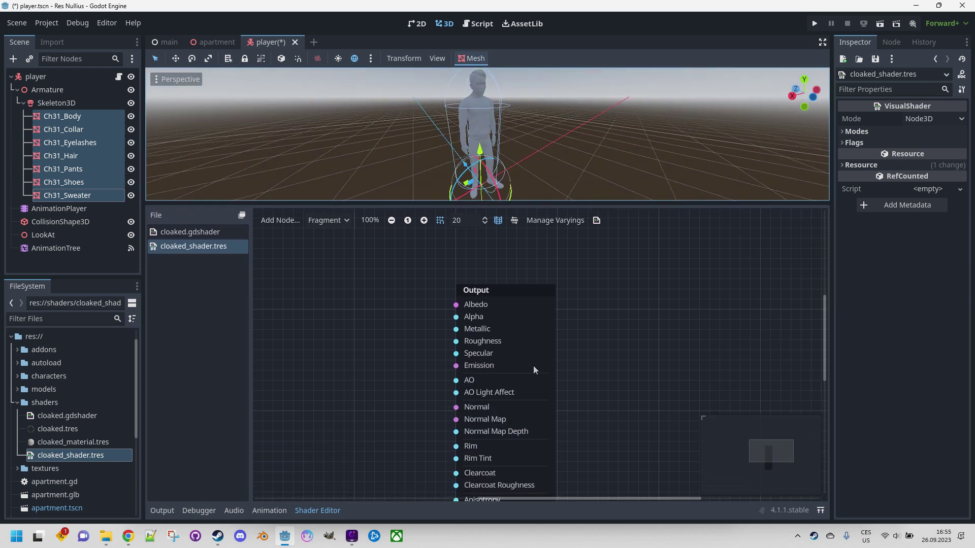
scroll(533, 366, "down", 1)
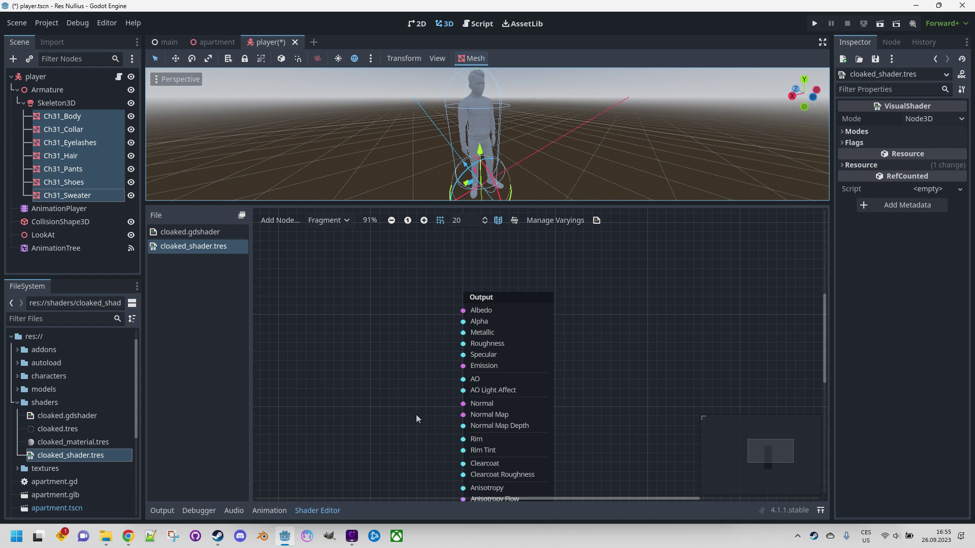
middle_click_drag(411, 409, 484, 364)
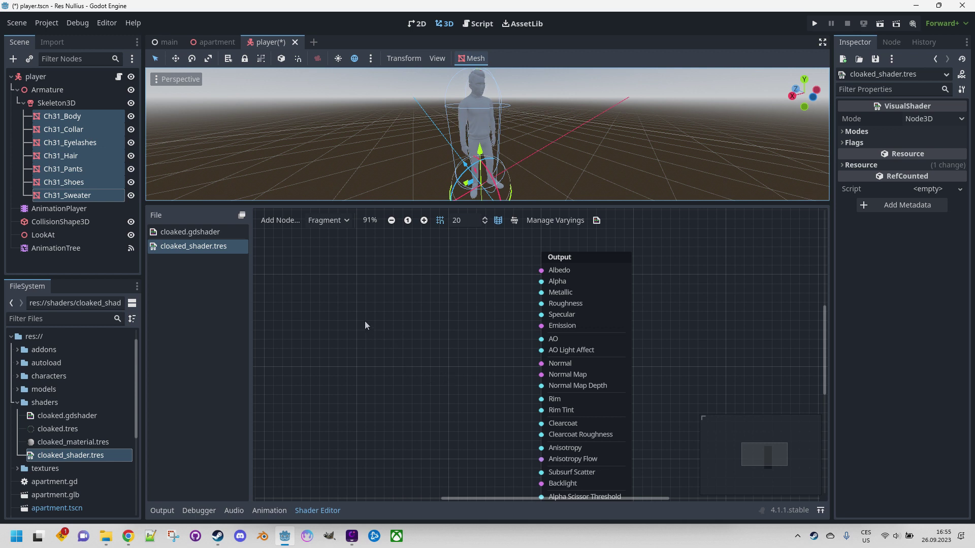
left_click(280, 221)
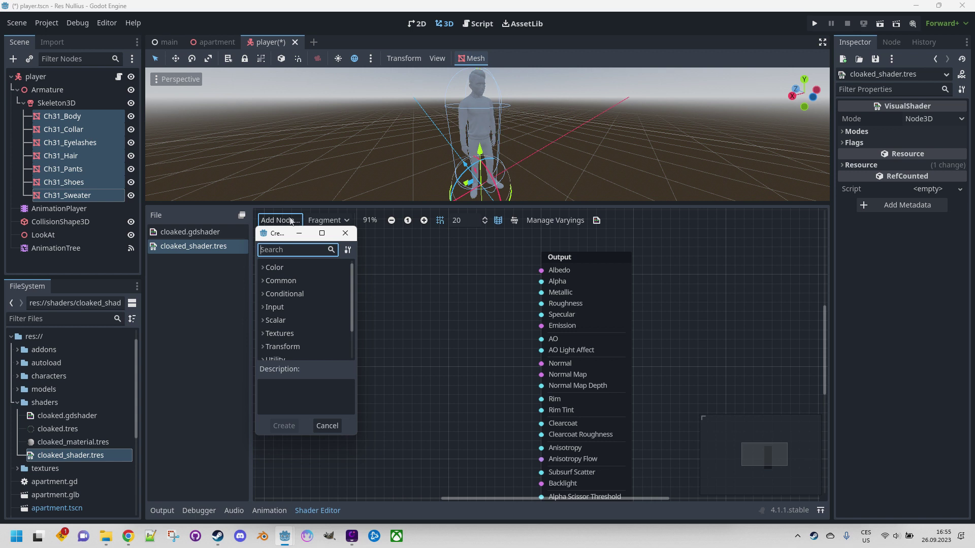
left_click(457, 336)
right_click(419, 325)
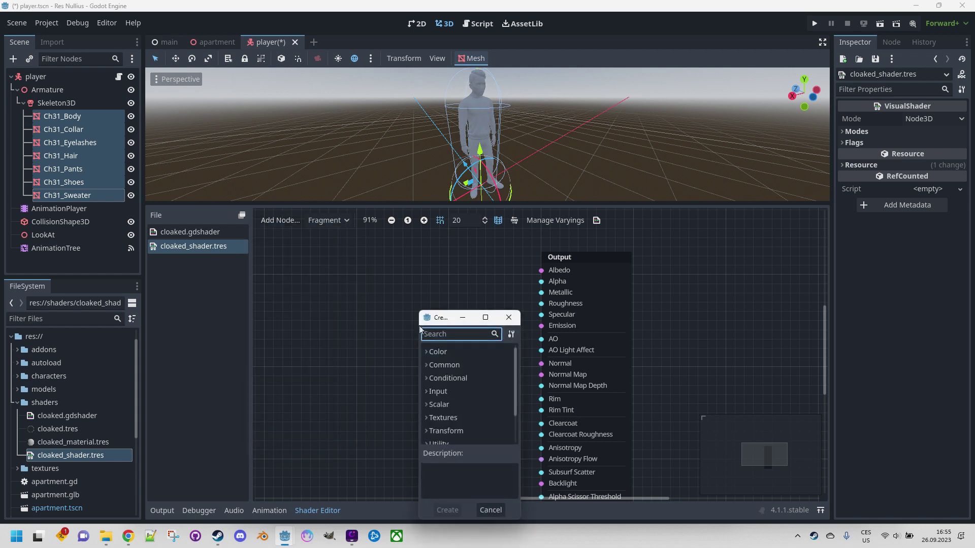
key("Escape")
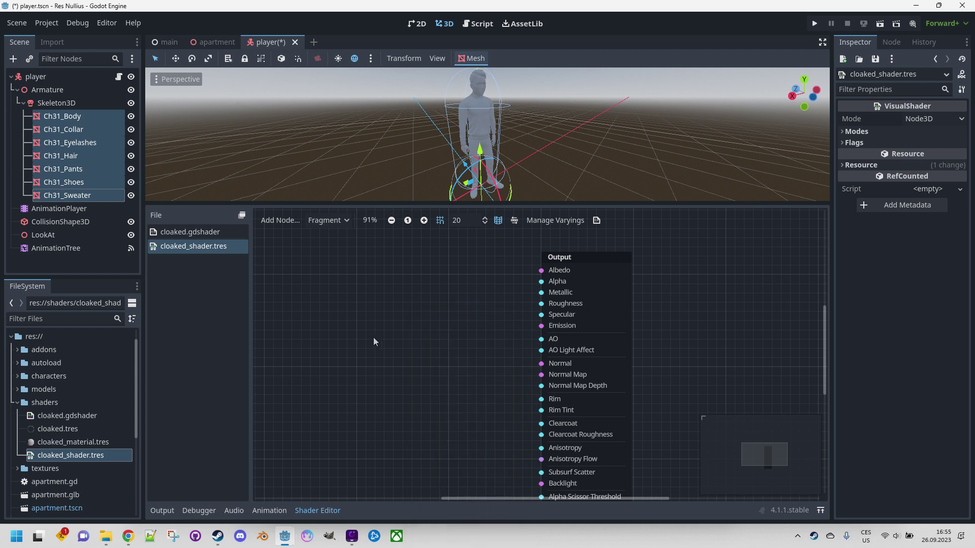
left_click(345, 221)
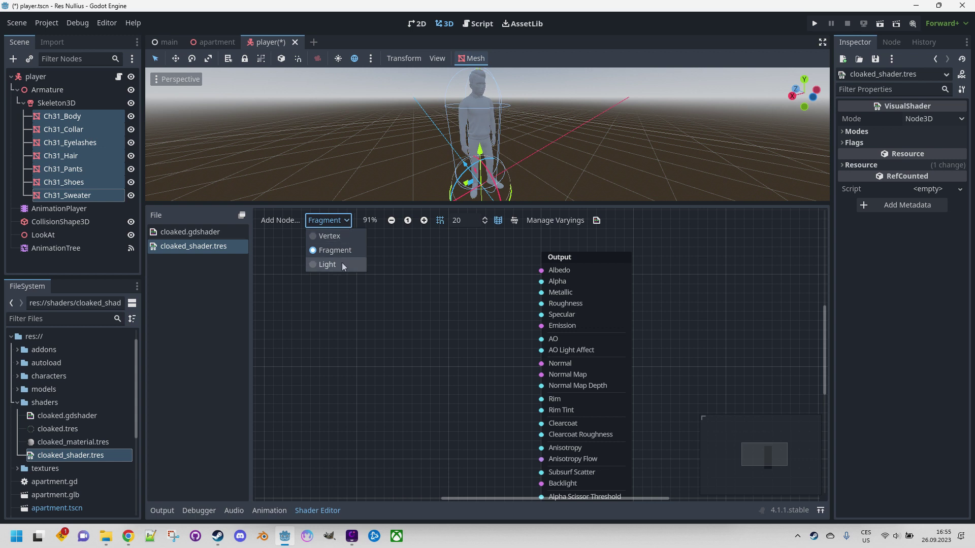
left_click(425, 331)
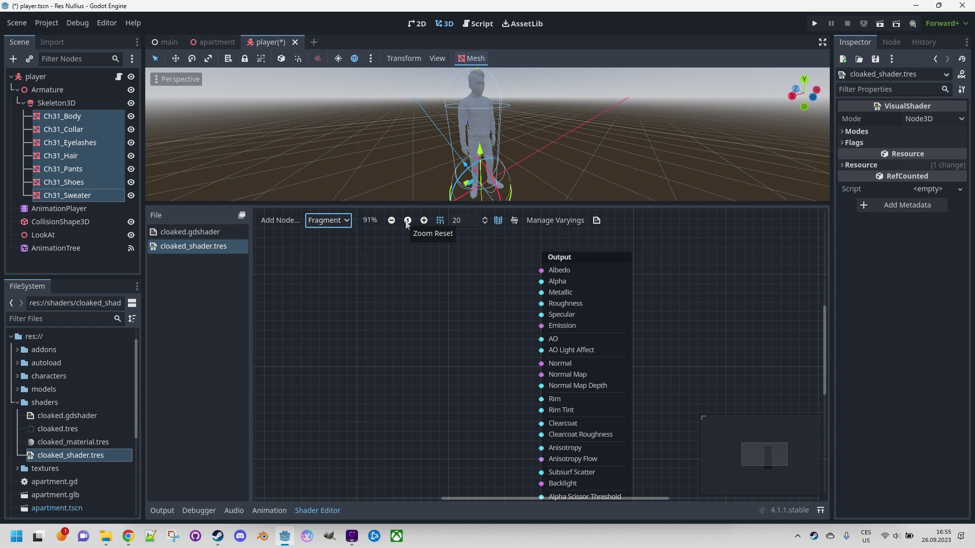
- Hide the shader graph's minimap and leave free space beside the Output node's input ports
scroll(457, 333, "down", 2)
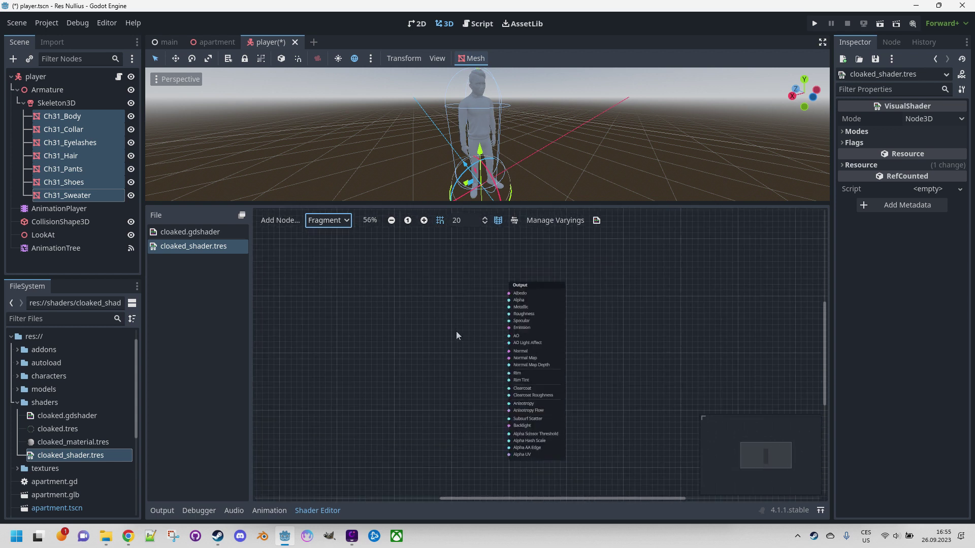
scroll(457, 333, "up", 2)
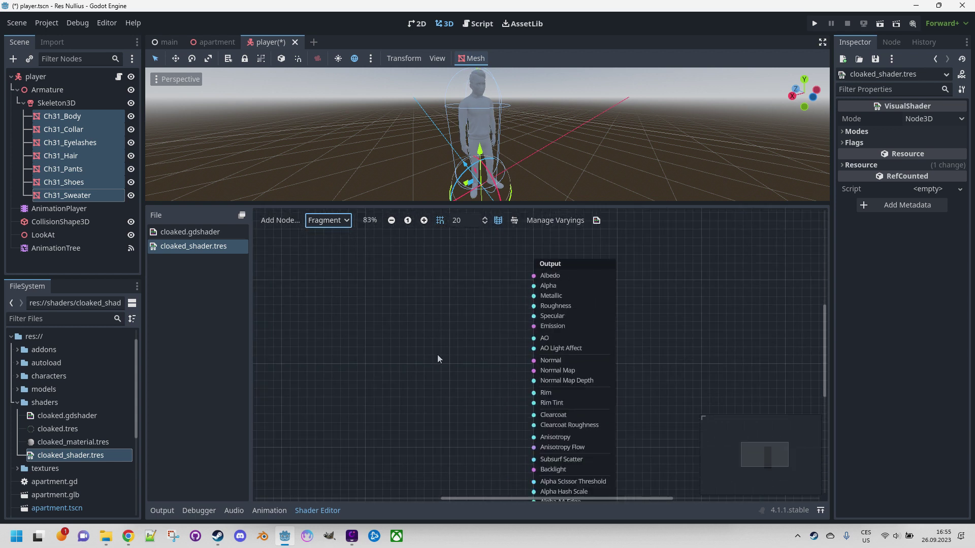
middle_click_drag(438, 355, 485, 325)
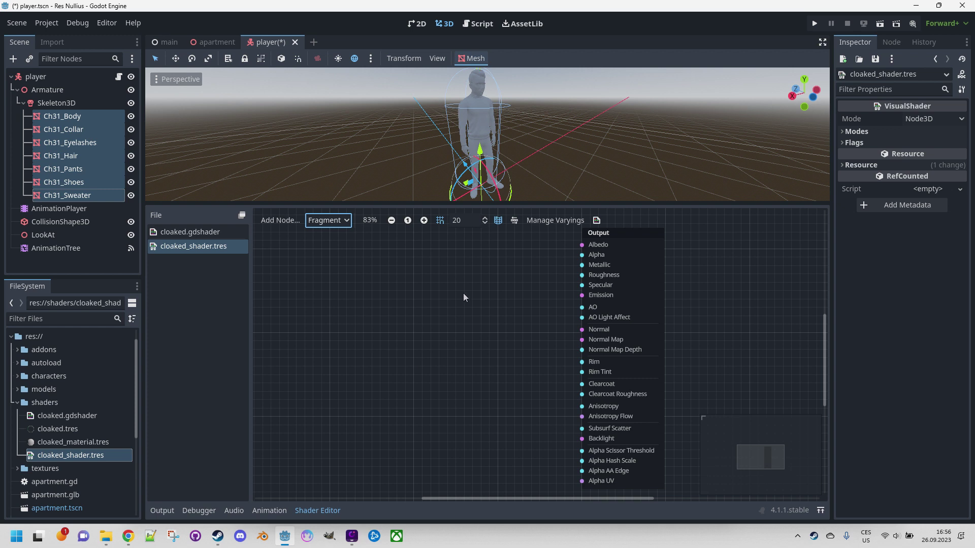
left_click(498, 221)
left_click(498, 220)
middle_click_drag(402, 342, 518, 339)
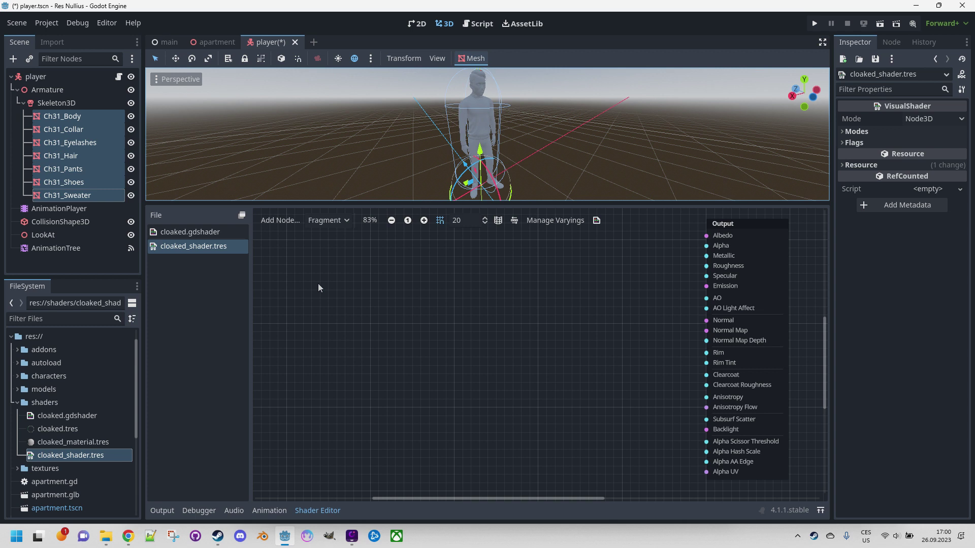
- Add a ColorParameter node named emission_color to the cloaked_shader.tres graph, matching the uniform in cloaked.gdshader
left_click(193, 232)
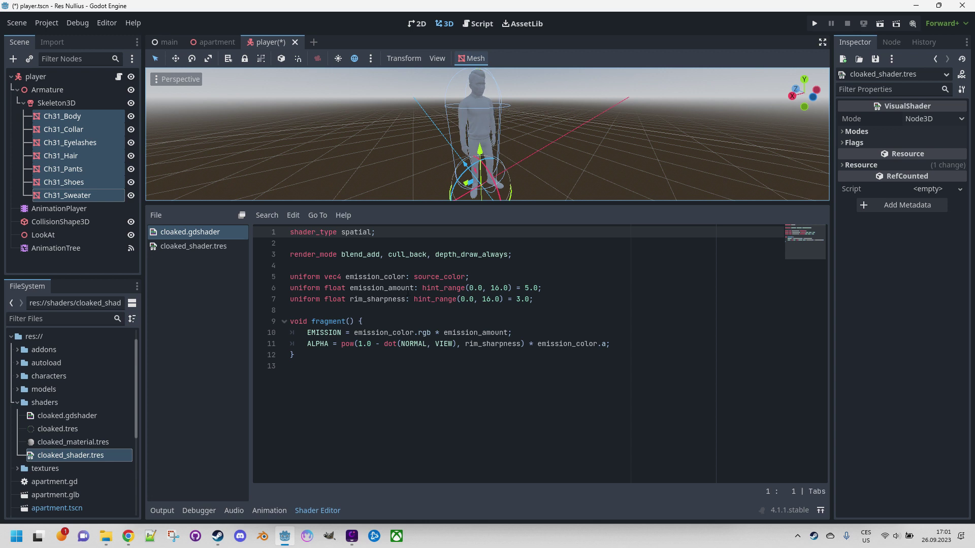
double_click(372, 276)
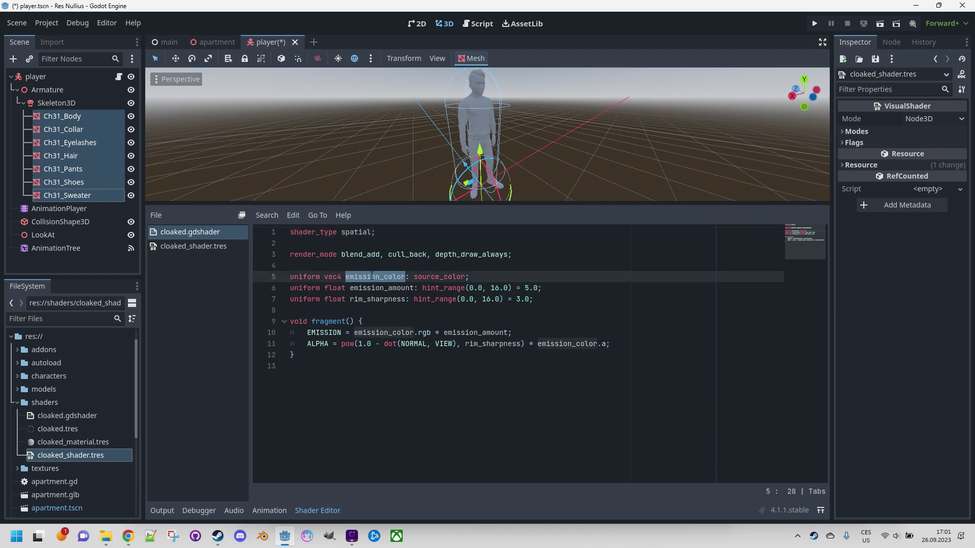
left_click(427, 277)
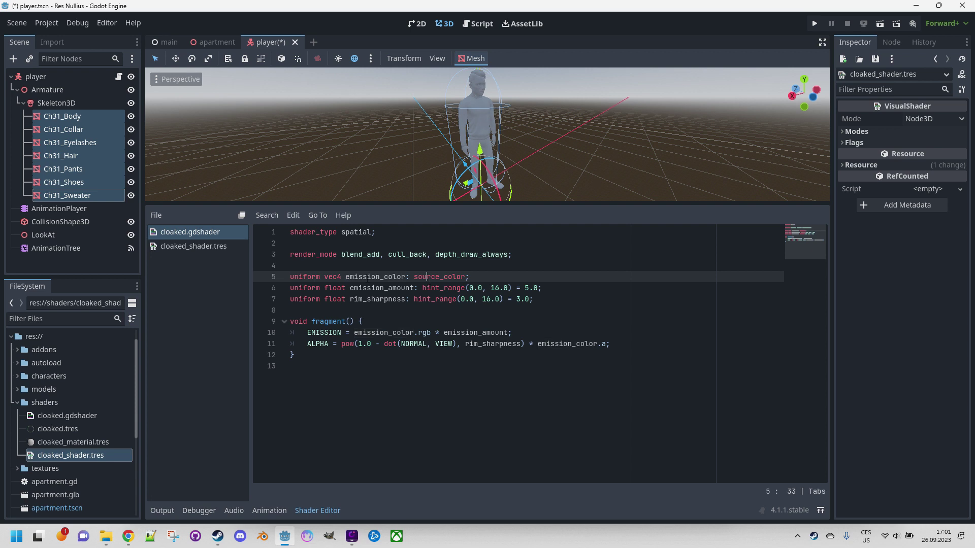
left_click(214, 247)
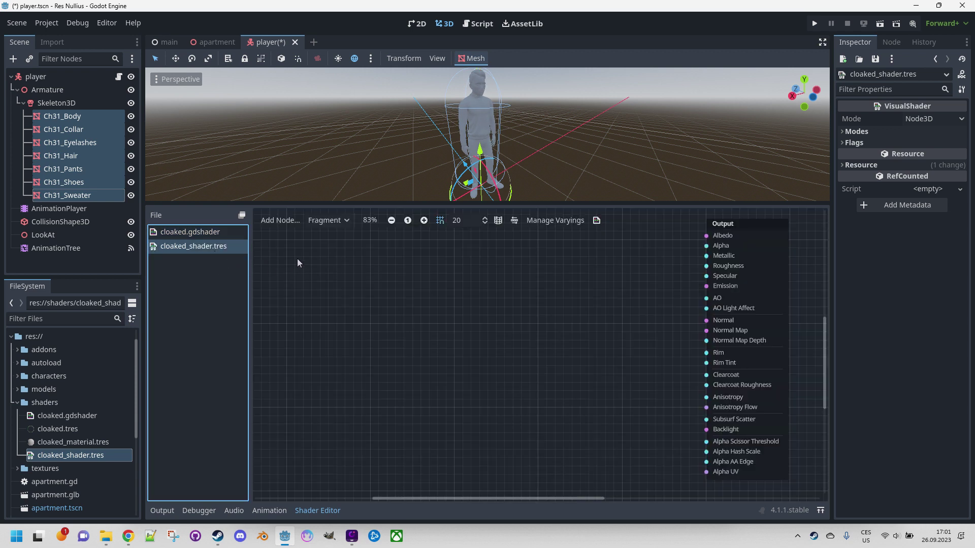
right_click(298, 263)
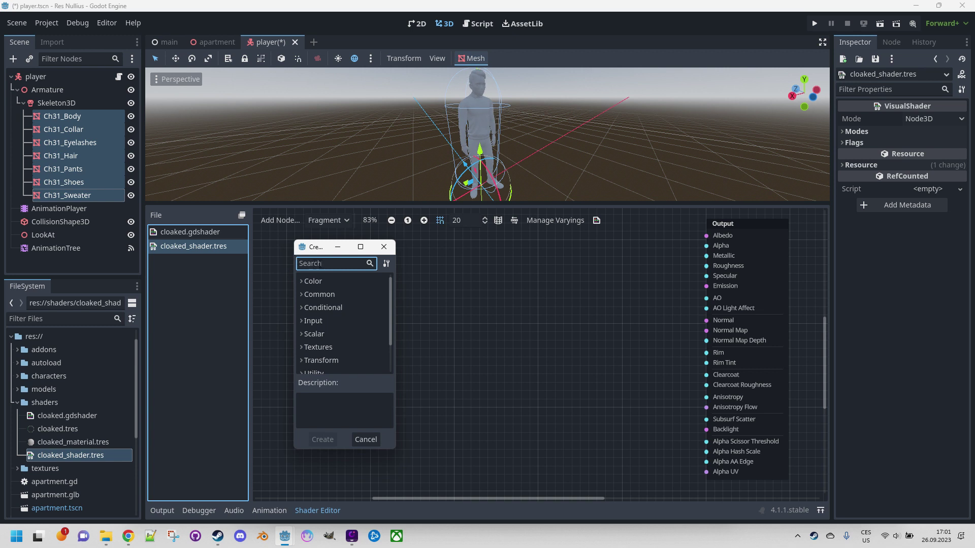
type("colo")
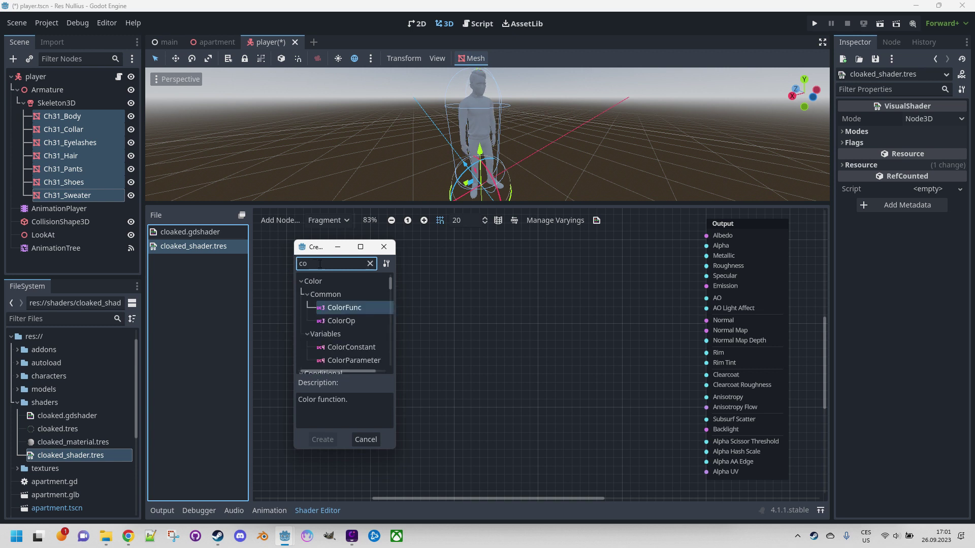
double_click(361, 362)
left_click(344, 273)
type("emission_color")
key("Return")
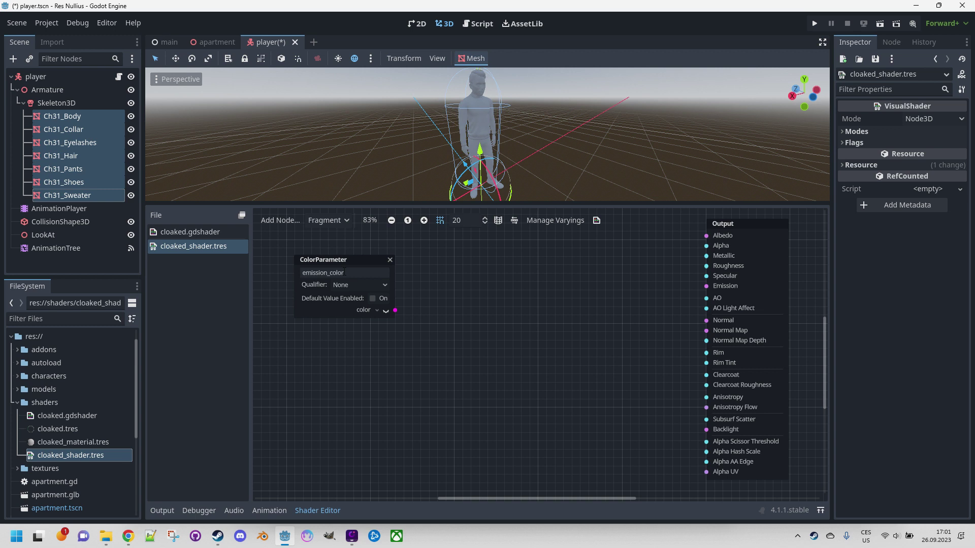
- Enable the emission_color default value, set it to dark blue 0000b0, and shift the node slightly upward
left_click(371, 298)
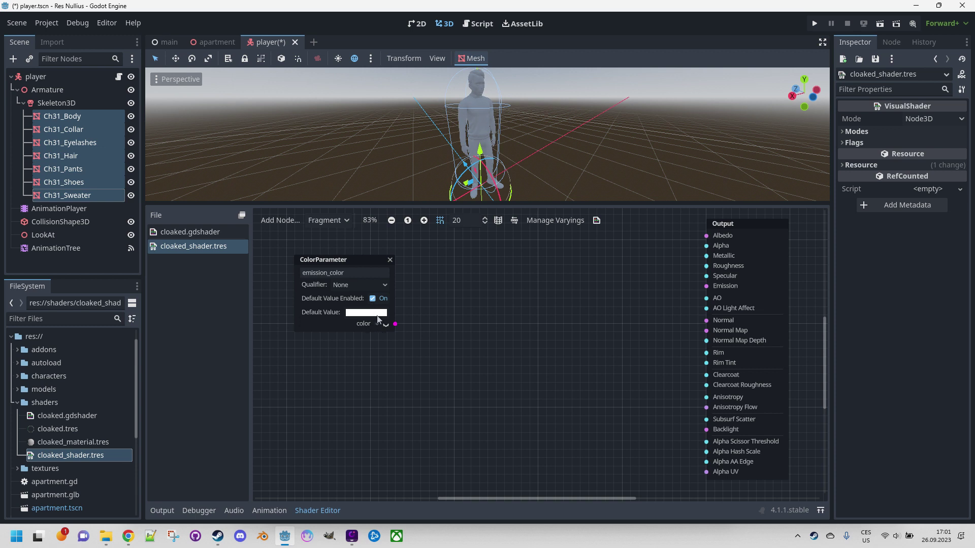
left_click(378, 315)
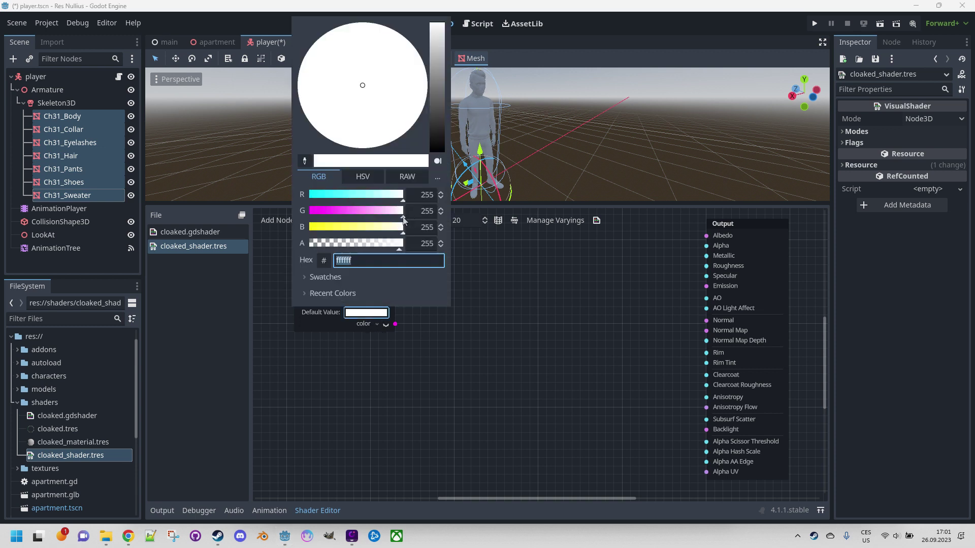
left_click_drag(356, 211, 302, 213)
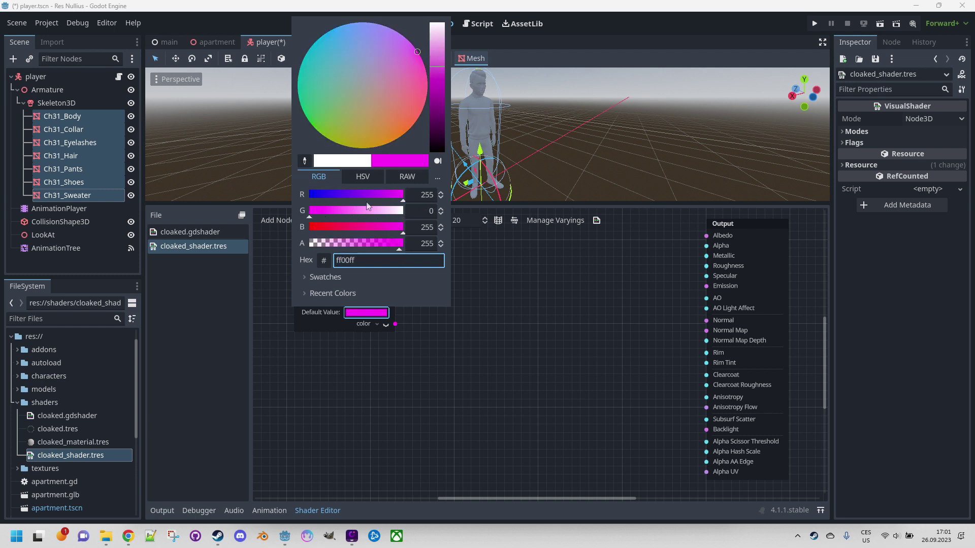
left_click_drag(368, 194, 305, 195)
mouse_move(385, 233)
left_mouse_down()
mouse_move(304, 228)
mouse_move(374, 228)
left_mouse_up()
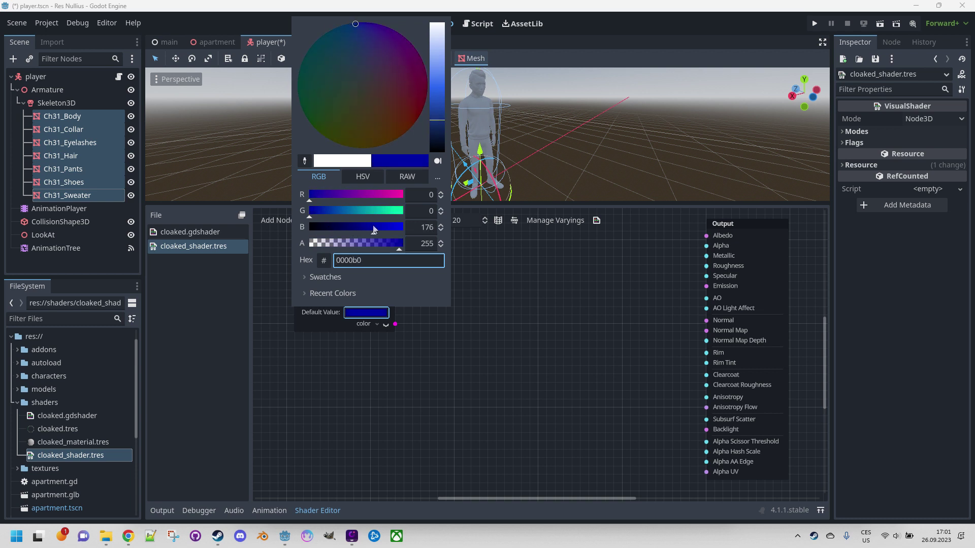
left_click(336, 358)
left_click_drag(358, 262, 359, 247)
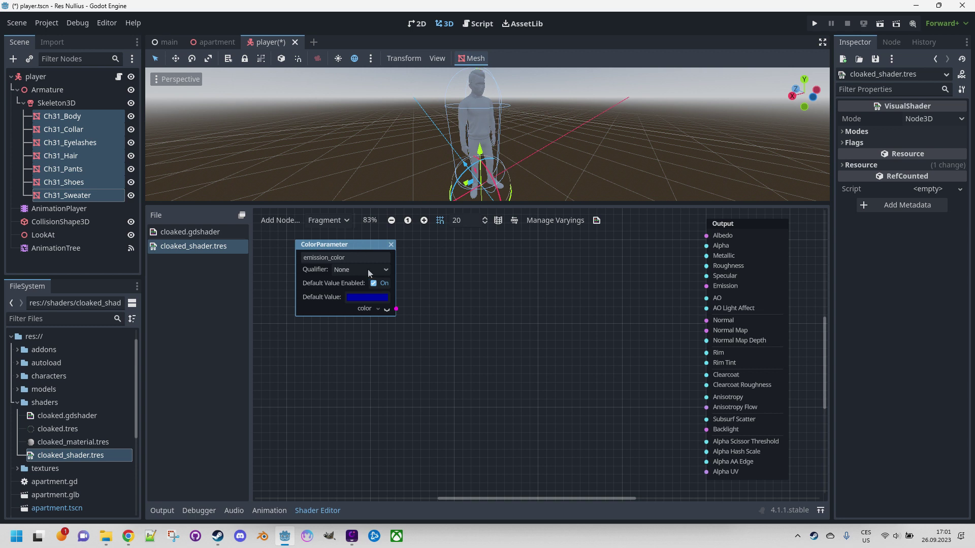
- Check the emission_amount uniform in cloaked.gdshader, and add a FloatParameter node below the ColorParameter in the cloaked_shader.tres graph
left_click(197, 234)
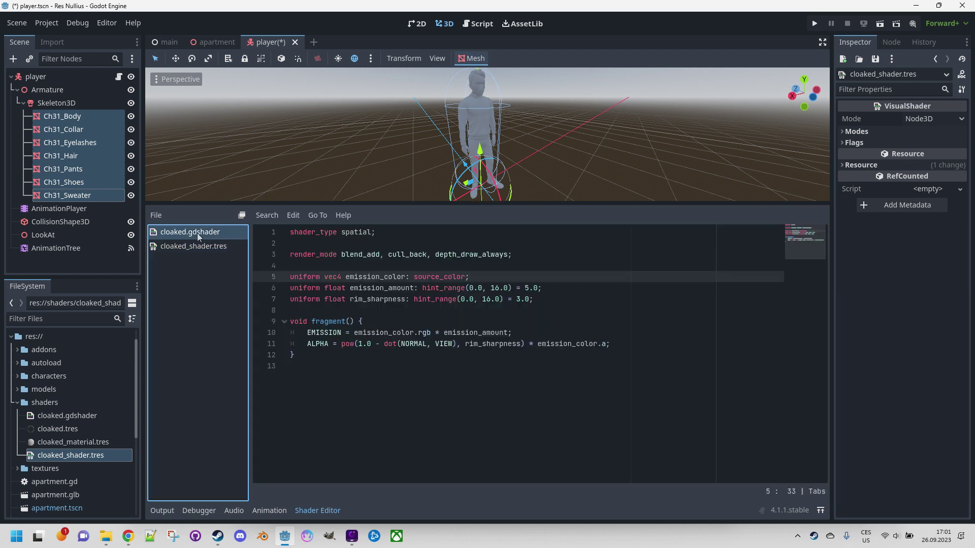
double_click(390, 289)
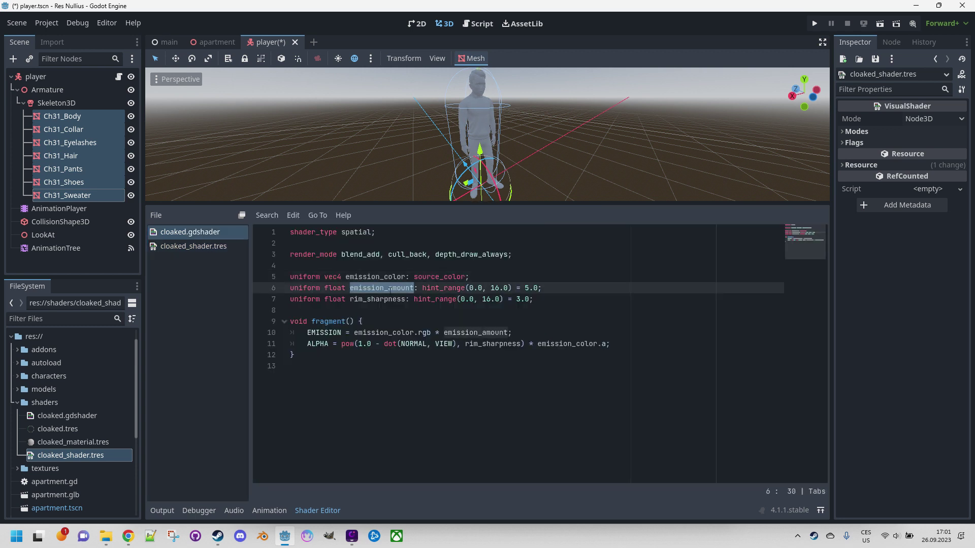
left_click(388, 289)
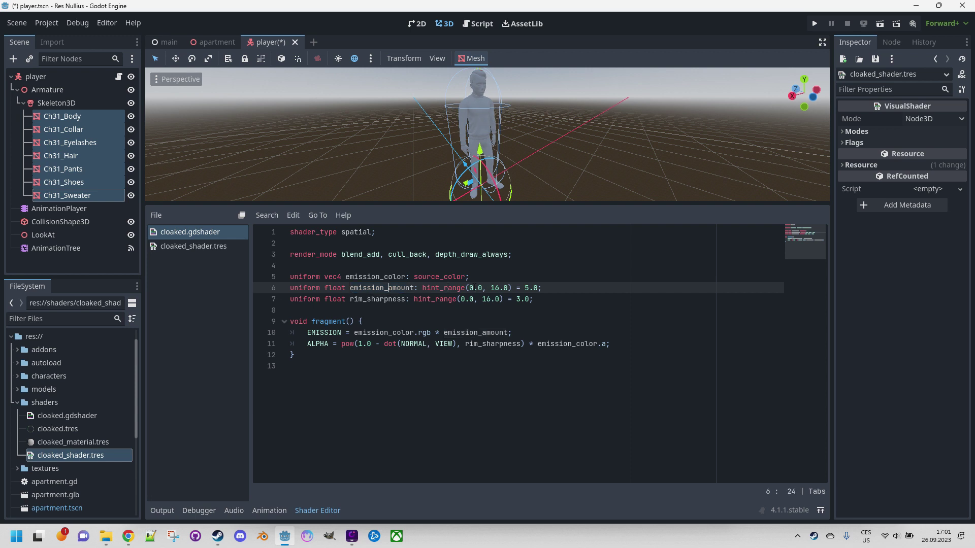
left_click(193, 247)
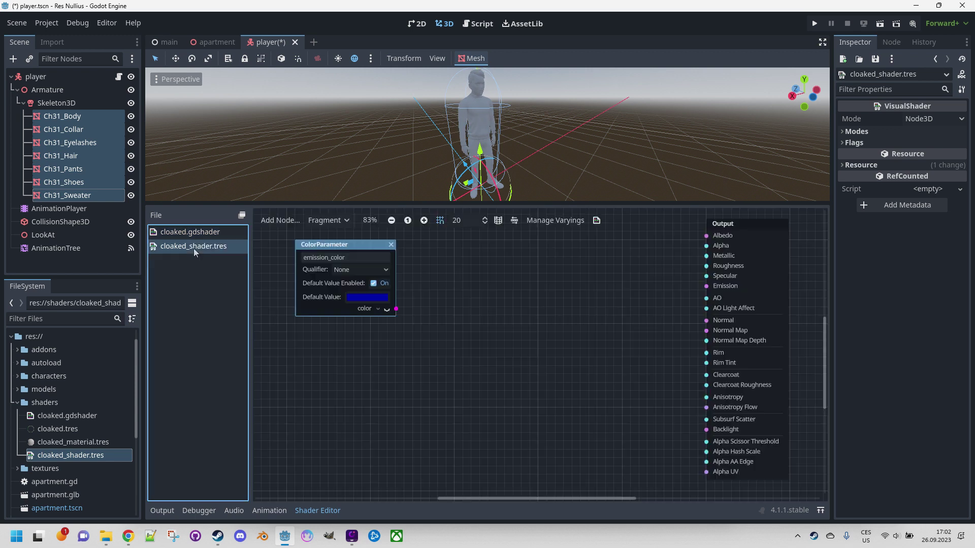
right_click(304, 332)
left_click(323, 341)
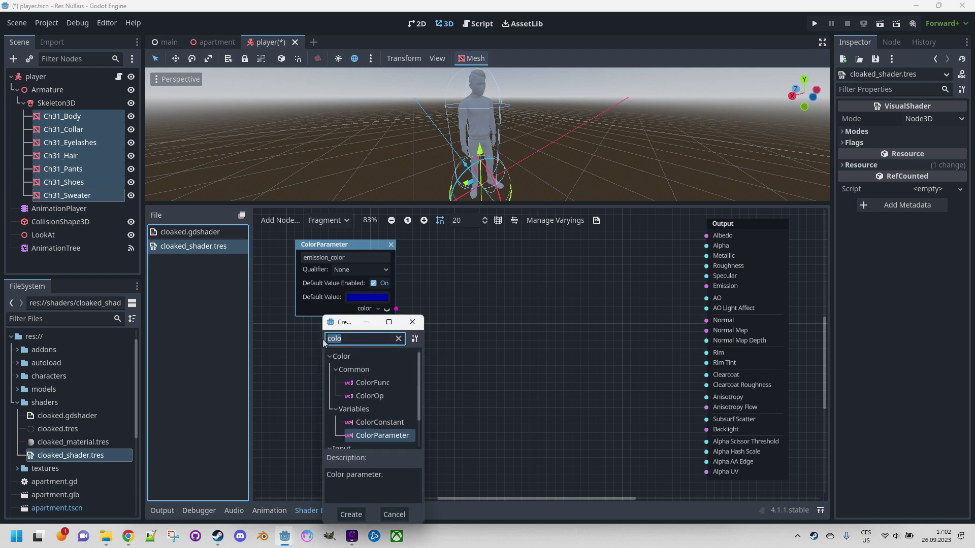
type("float")
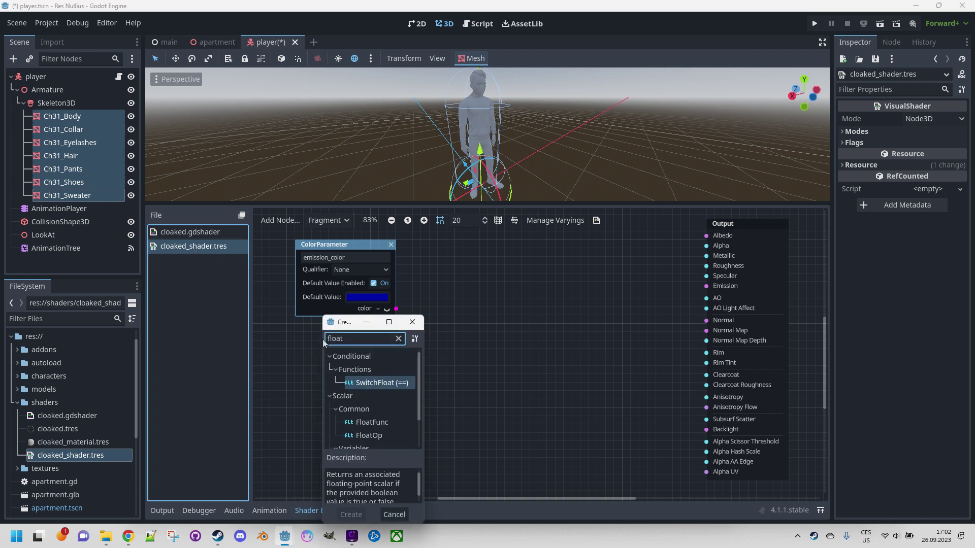
type("p")
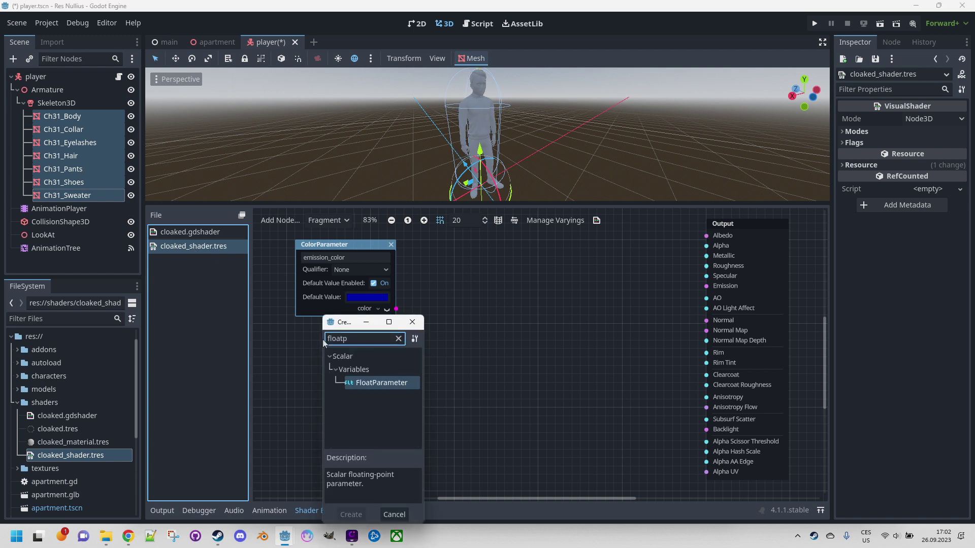
double_click(397, 384)
left_click_drag(381, 346, 348, 329)
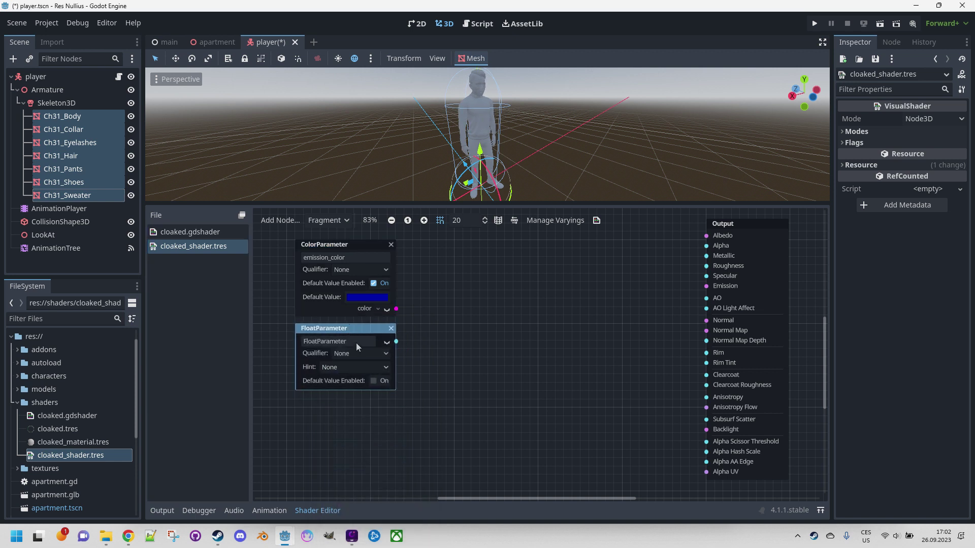
- Rename the FloatParameter to emission_amount and set its hint to Range
double_click(356, 342)
type("emission_amount")
left_click(443, 361)
left_click(386, 354)
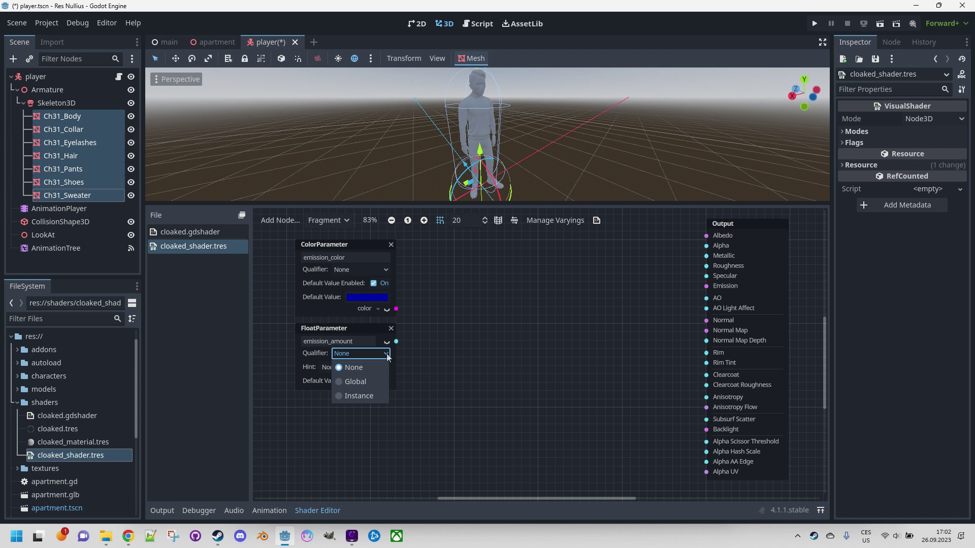
left_click(466, 352)
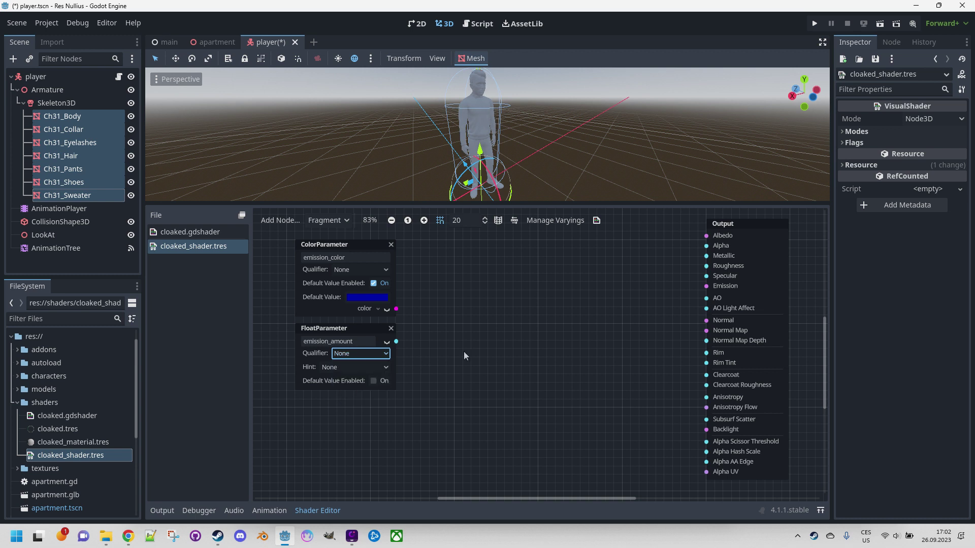
left_click(422, 356)
left_click(387, 367)
left_click(349, 397)
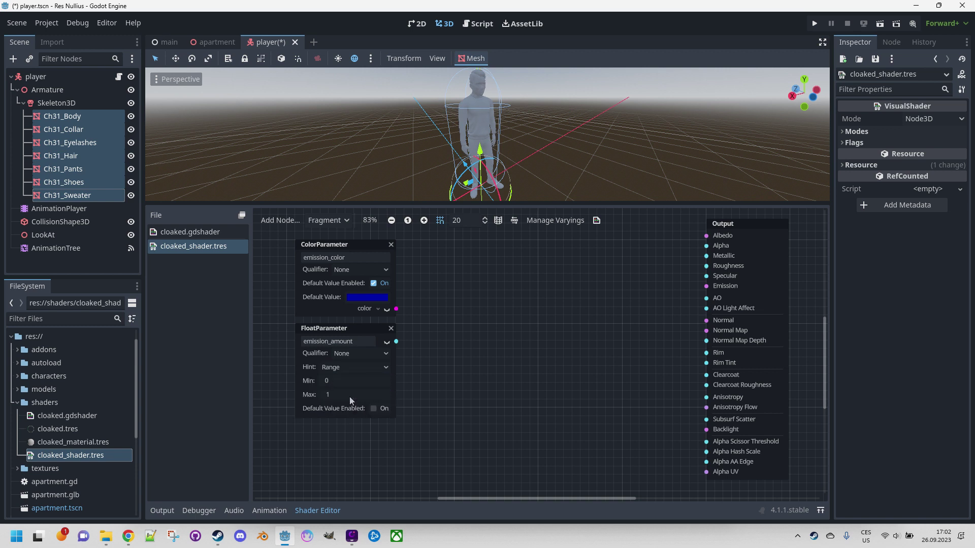
- Set the emission_amount range maximum to 16 and enable a default value of 5, following cloaked.gdshader
left_click(206, 233)
left_click(192, 246)
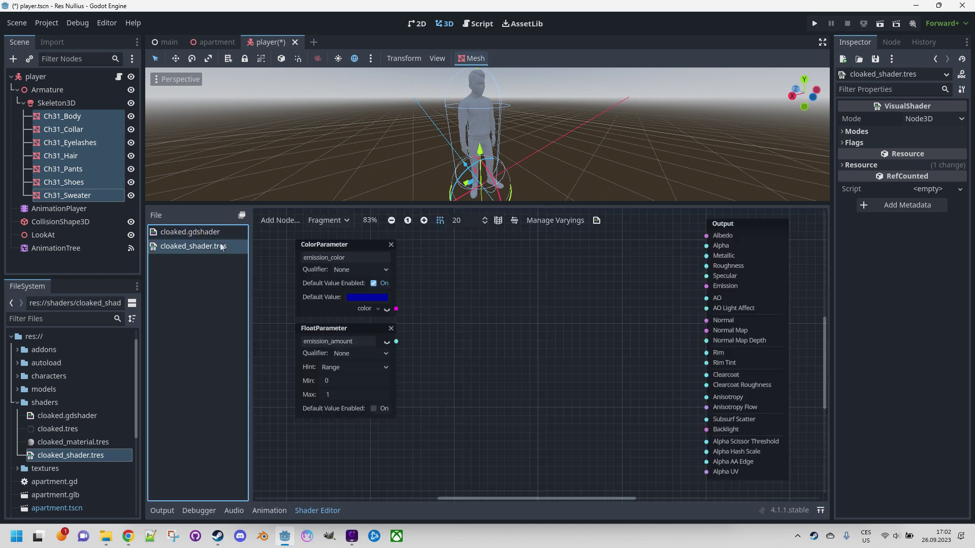
left_click(336, 395)
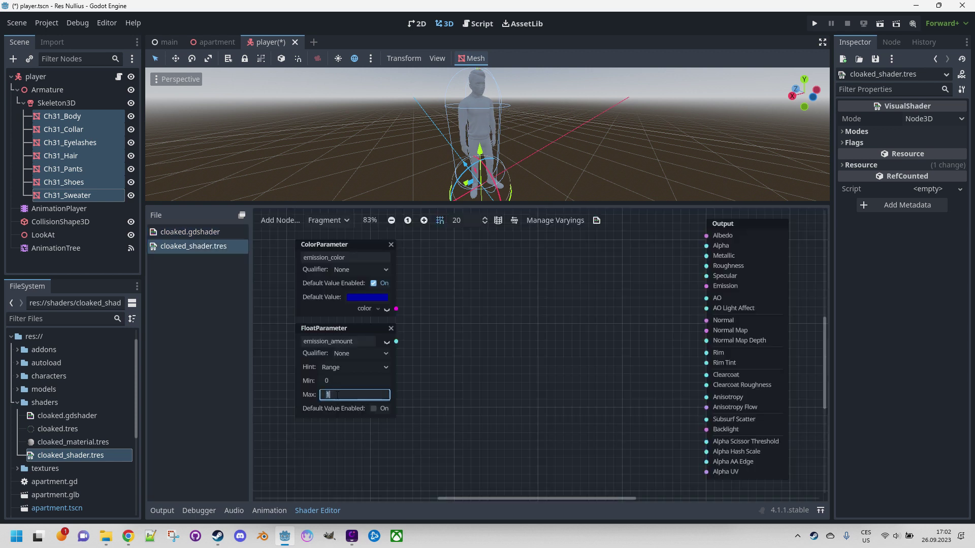
type("16")
key("Return")
left_click(374, 409)
left_click(359, 422)
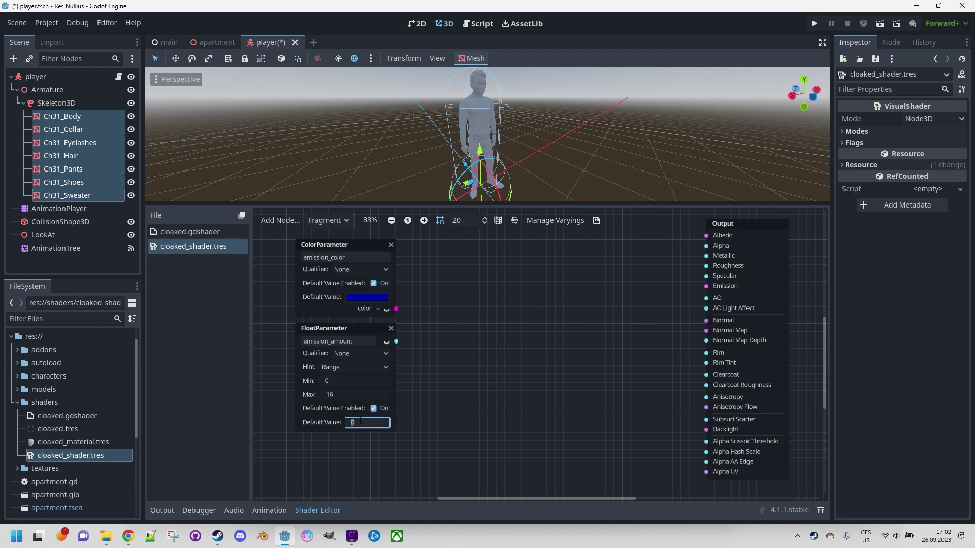
type("5")
key("Return")
- Duplicate the emission_amount FloatParameter for the rim_sharpness uniform of cloaked.gdshader and place the copy below the original
scroll(477, 370, "down", 2)
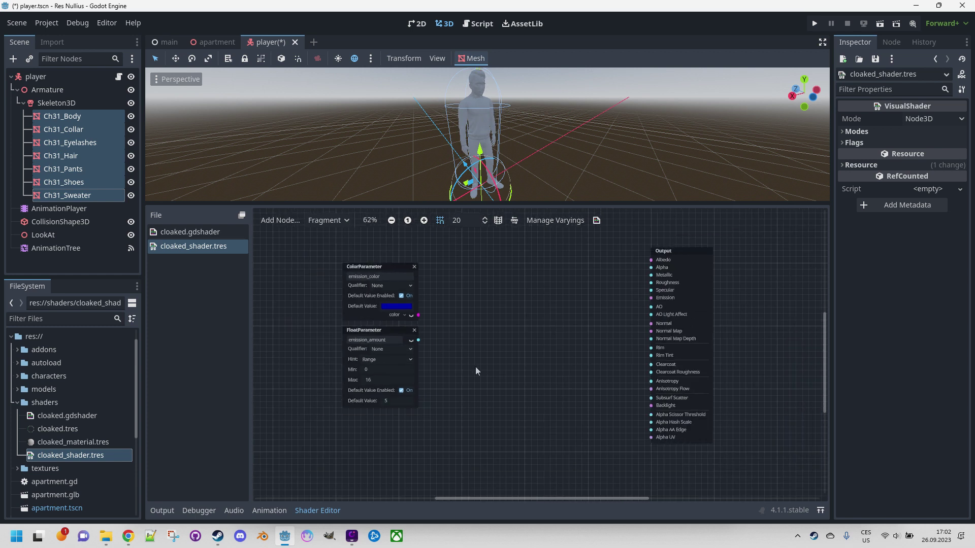
middle_click_drag(444, 345, 436, 342)
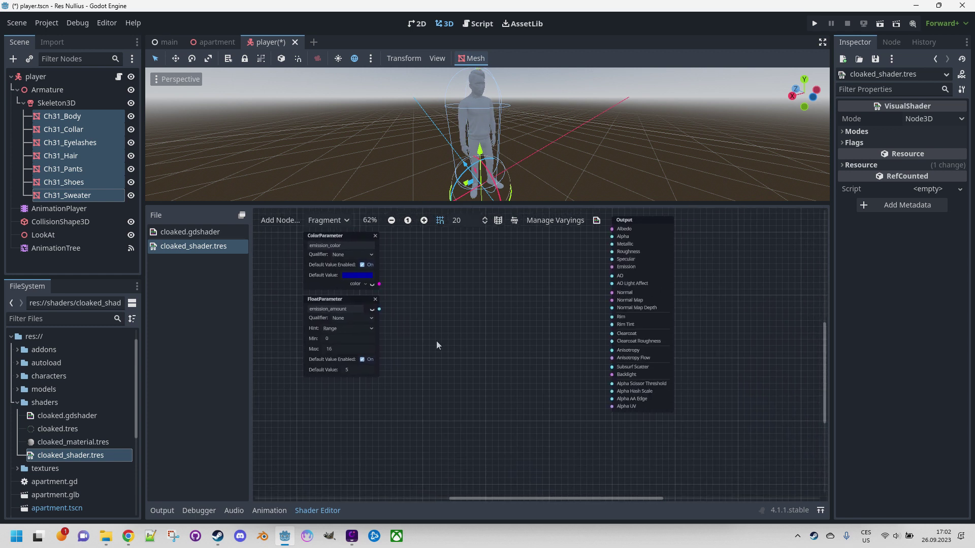
left_click(202, 232)
double_click(381, 299)
left_click(381, 299)
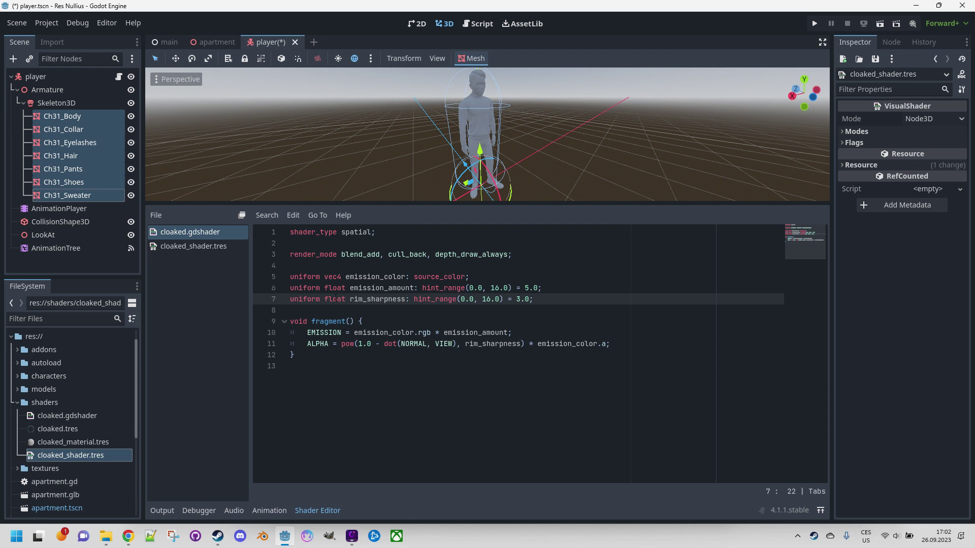
left_click(200, 247)
left_click(339, 300)
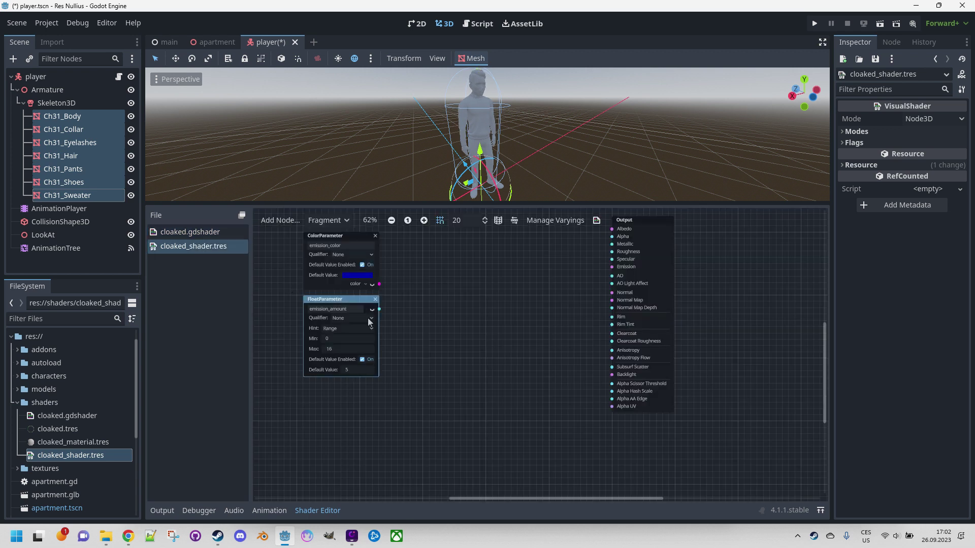
key("ctrl+d")
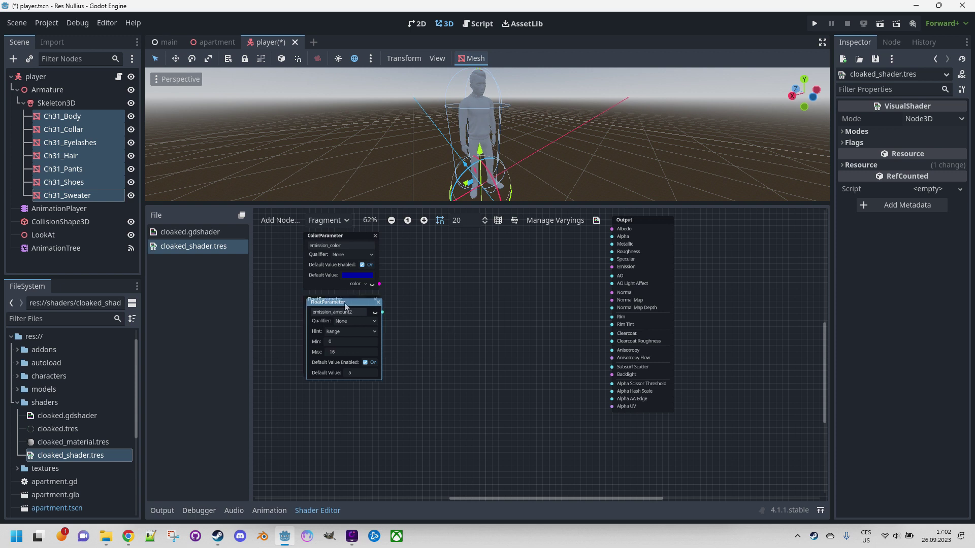
left_click_drag(345, 305, 342, 388)
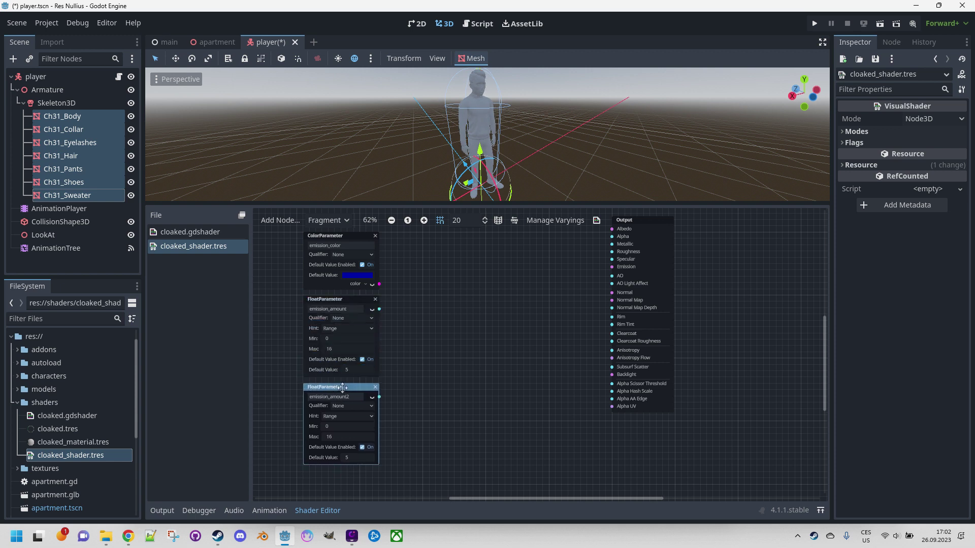
- Rename the duplicated FloatParameter to rim_sharpness, set its default value to 3, and check the code in cloaked.gdshader
double_click(352, 399)
type("rim_sharpness")
double_click(355, 458)
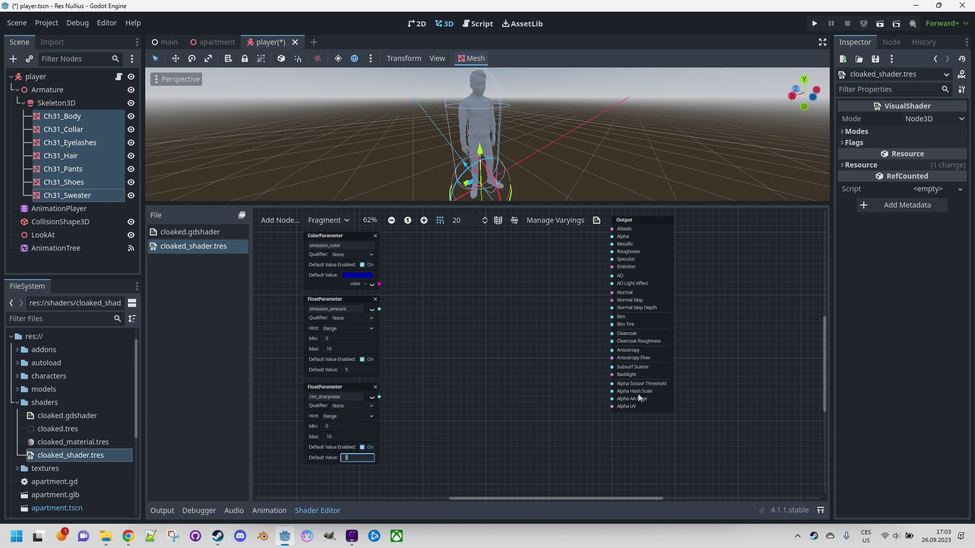
type("3")
key("Return")
left_click(212, 234)
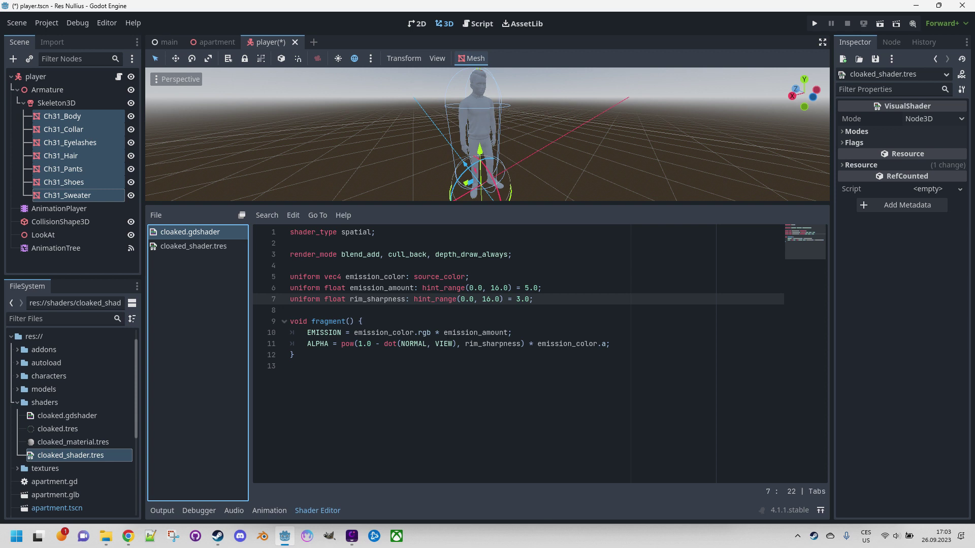
left_click(206, 249)
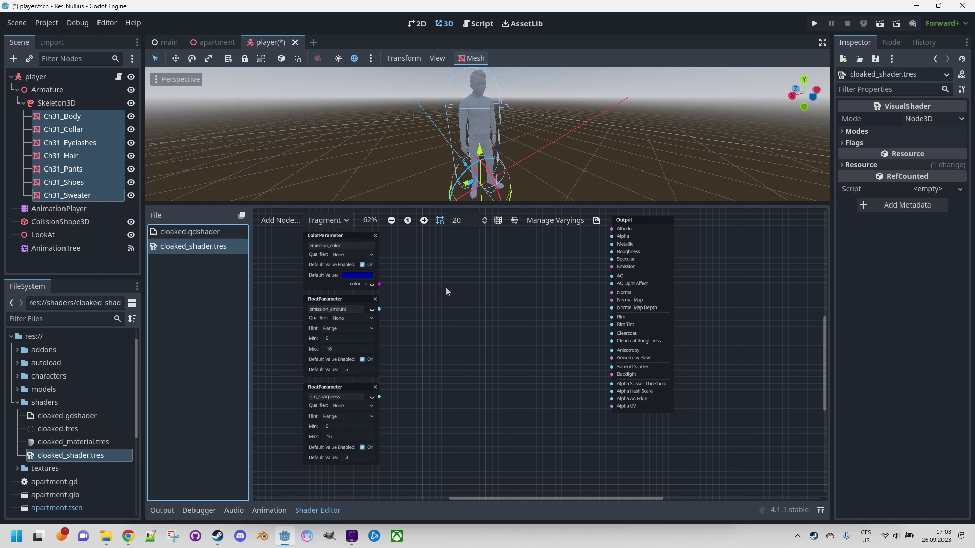
- Add a VectorOp node beside the emission_color parameter and set its operation to Multiply
right_click(426, 255)
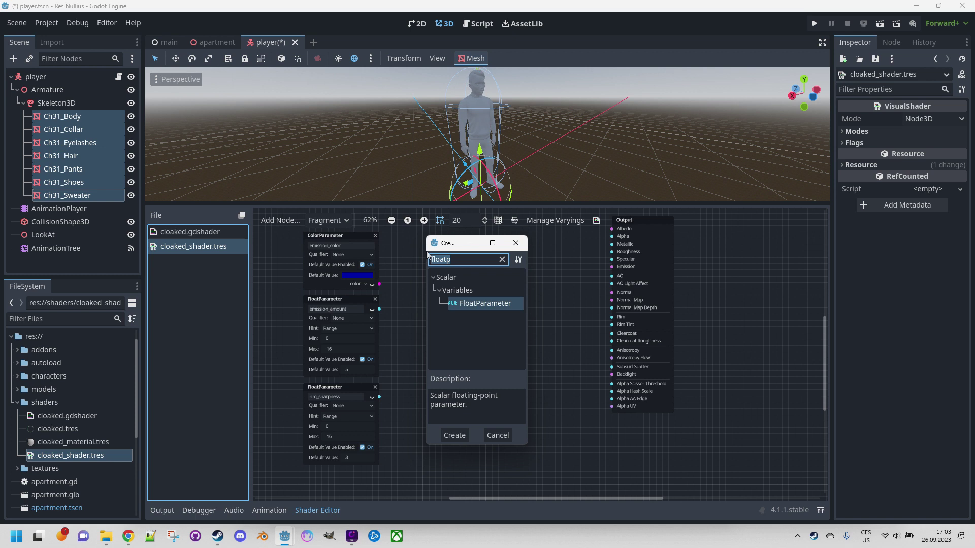
type("vector")
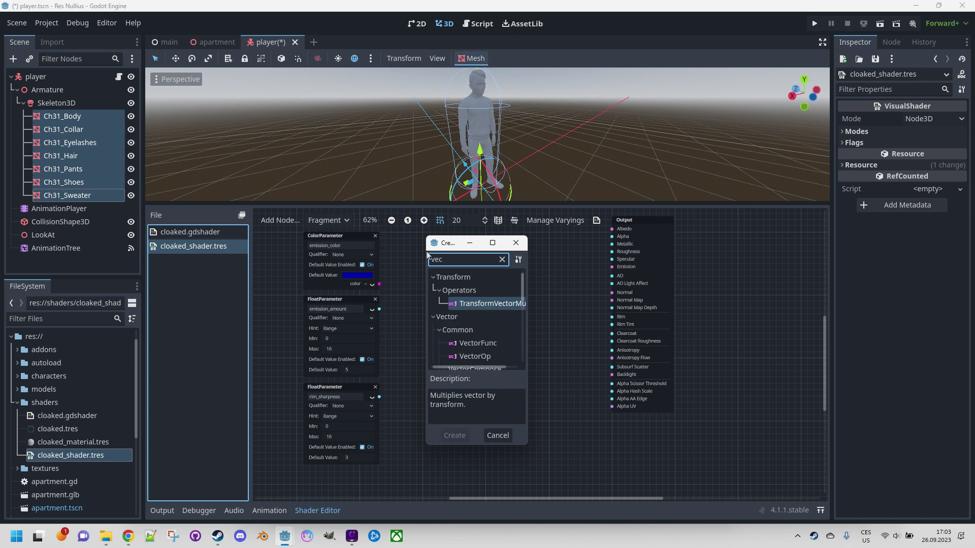
double_click(477, 356)
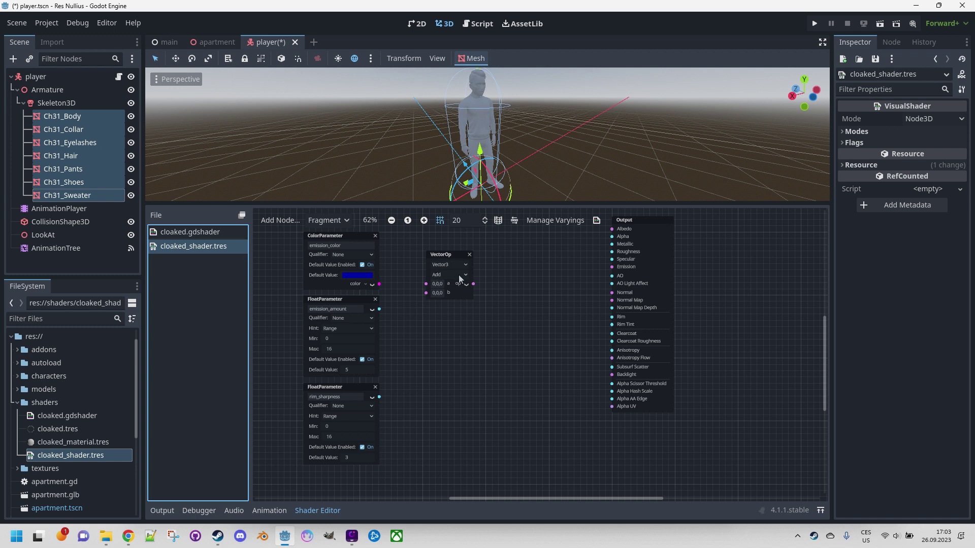
left_click(466, 274)
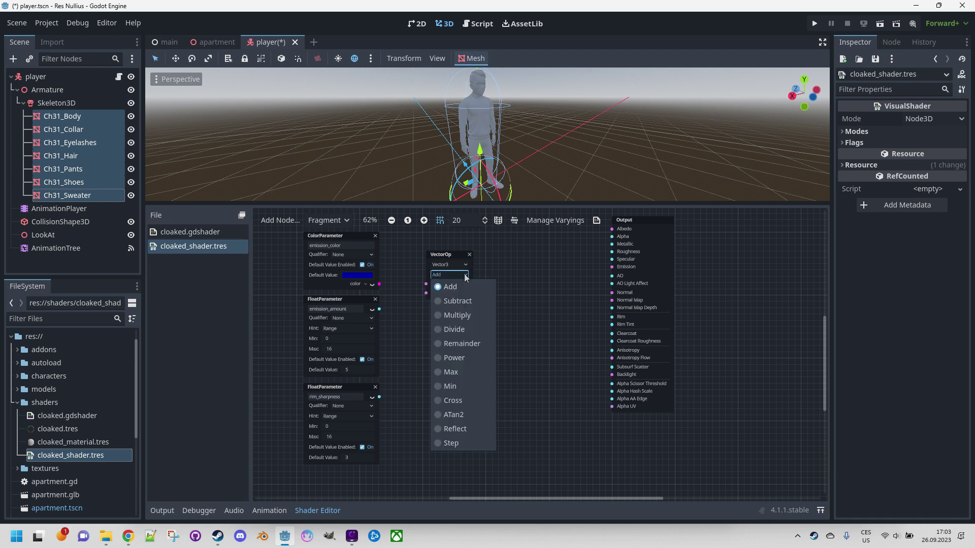
left_click(460, 314)
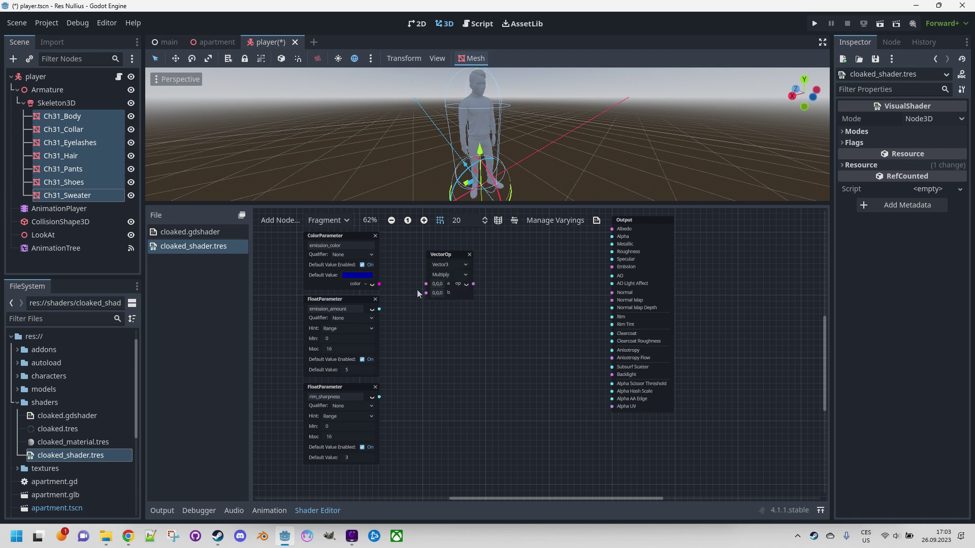
- Connect emission_color and emission_amount to inputs a and b of the Multiply VectorOp, and its result to the Output node's Emission
left_click_drag(379, 284, 427, 285)
left_click_drag(446, 255, 450, 262)
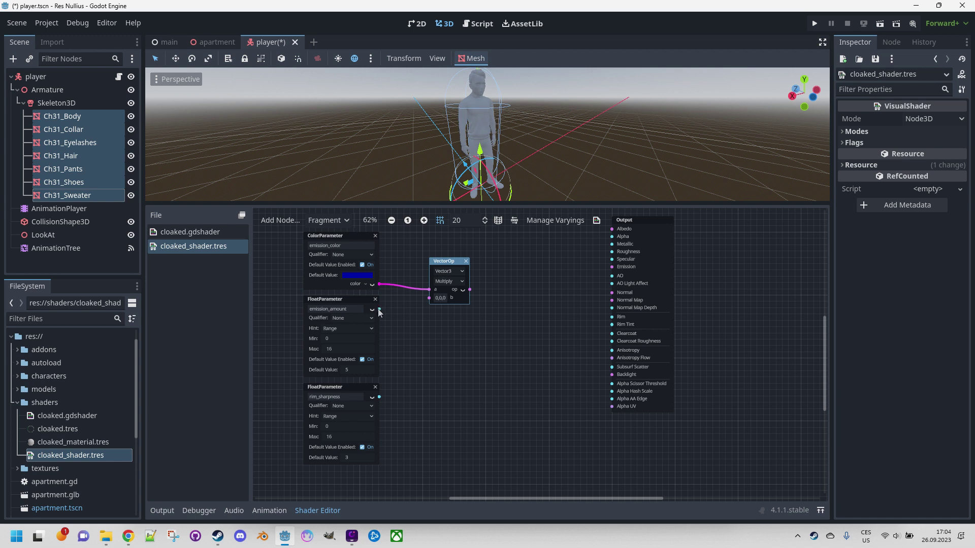
left_click_drag(380, 309, 430, 307)
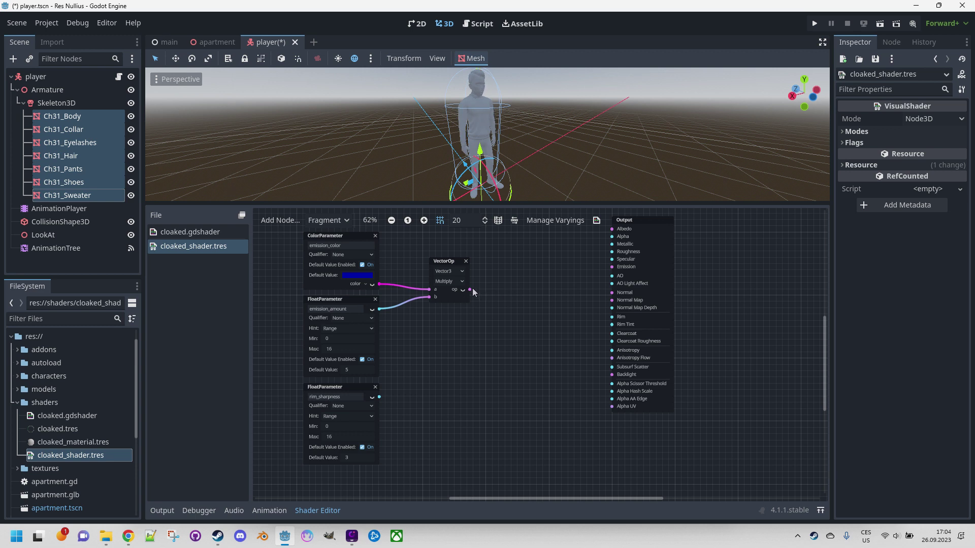
left_click_drag(507, 294, 604, 265)
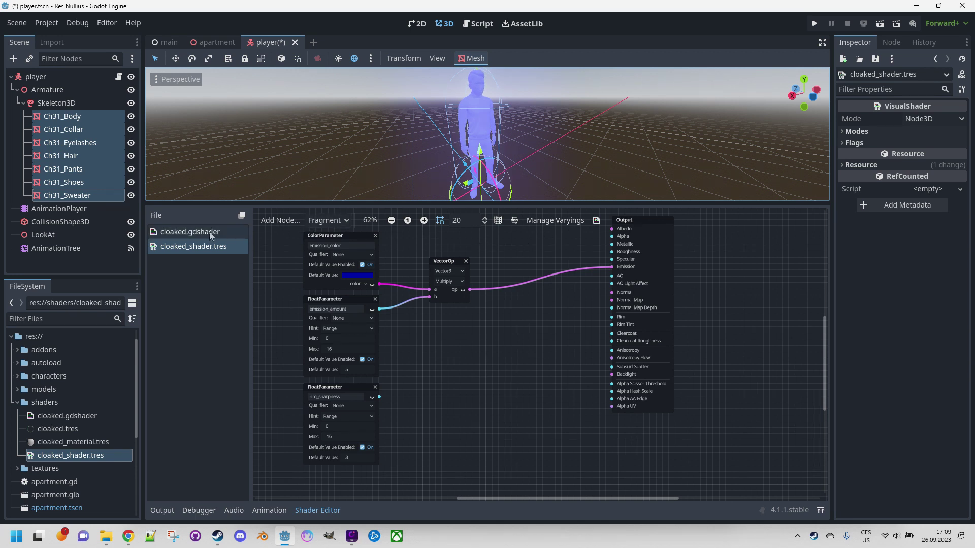
- Check the ALPHA line in cloaked.gdshader and add a DotProduct node below the VectorOp in cloaked_shader.tres
left_click(209, 232)
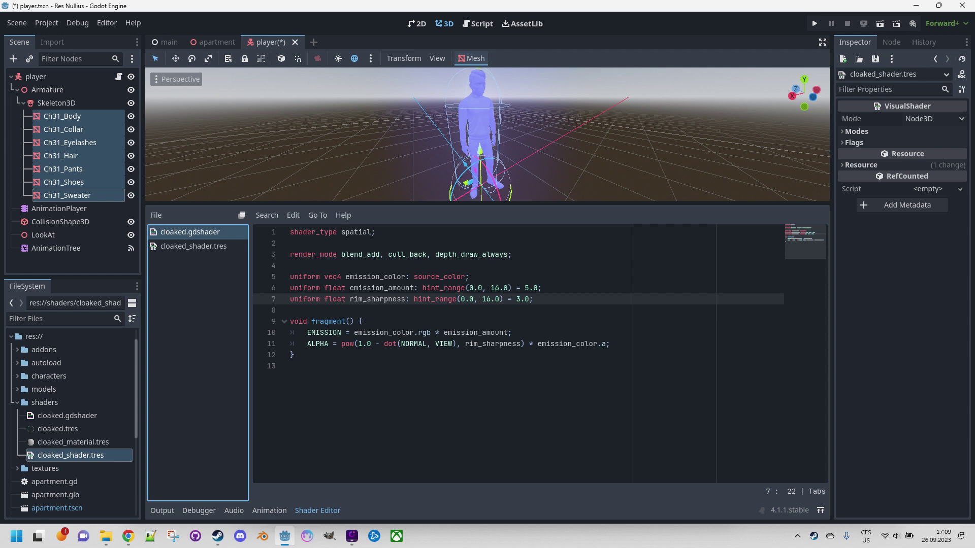
left_click(194, 248)
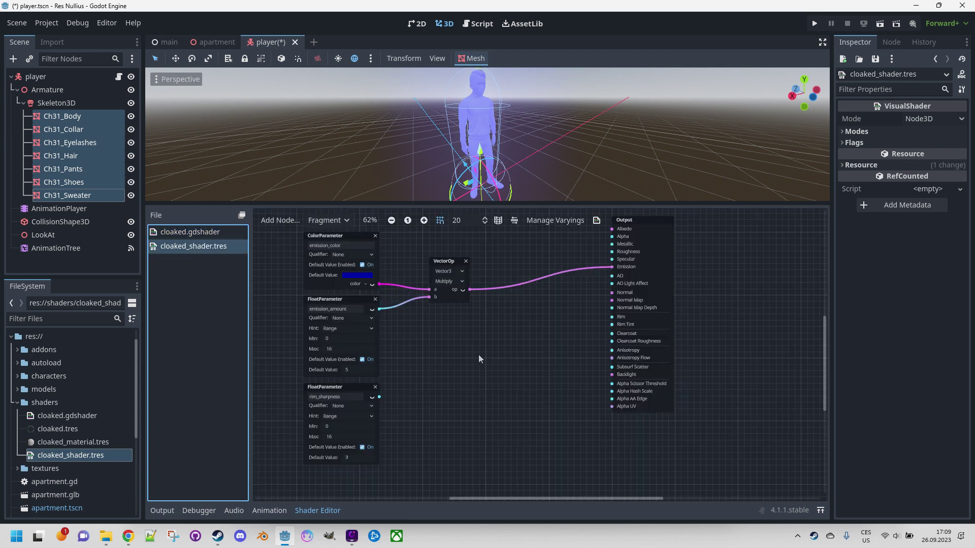
right_click(464, 343)
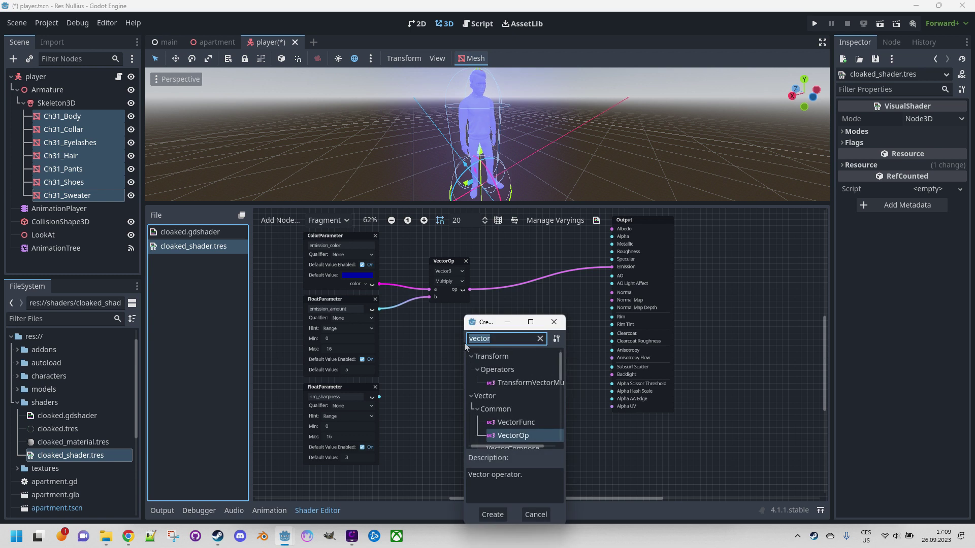
type("dot")
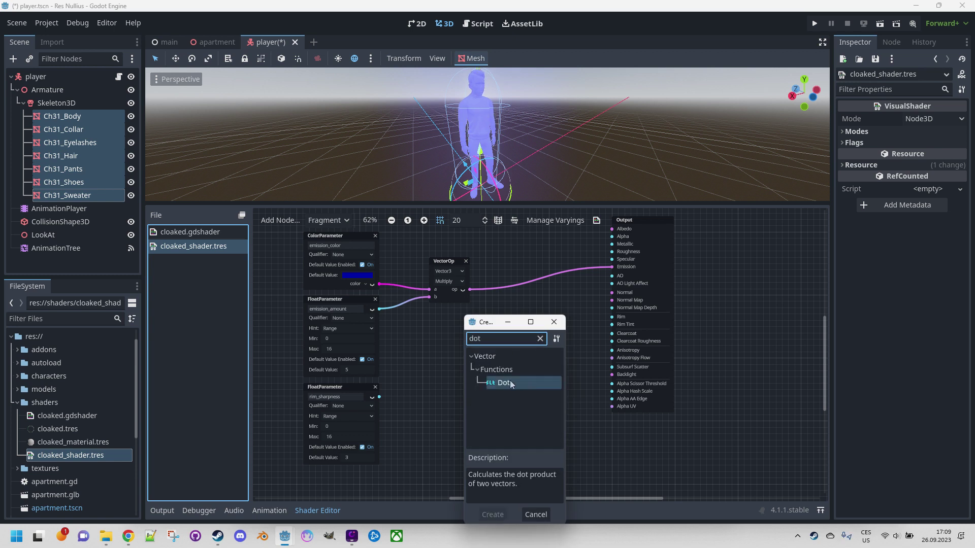
double_click(509, 382)
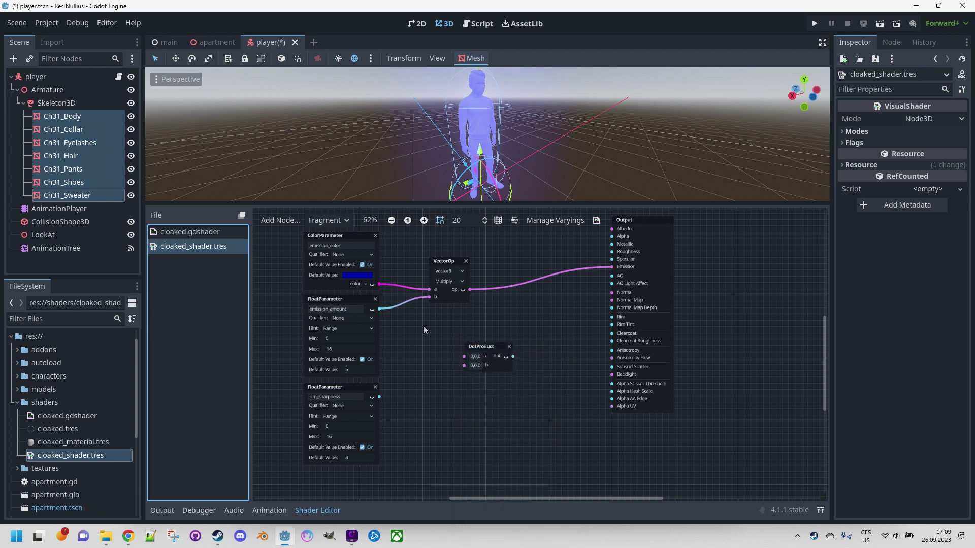
- Check the dot arguments in cloaked.gdshader, add a normal Input node, and connect it to input a of the DotProduct
left_click(216, 233)
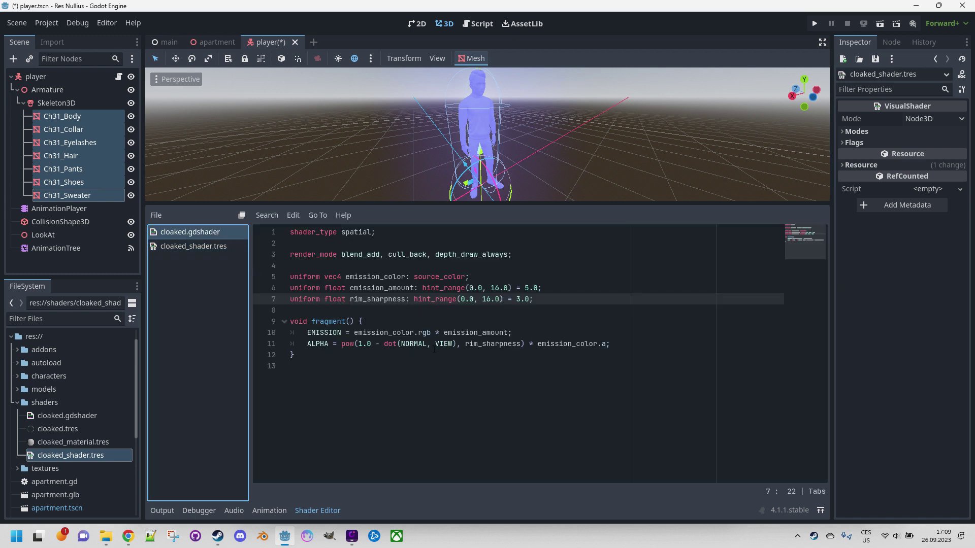
left_click(193, 247)
scroll(380, 354, "up", 3, "ctrl")
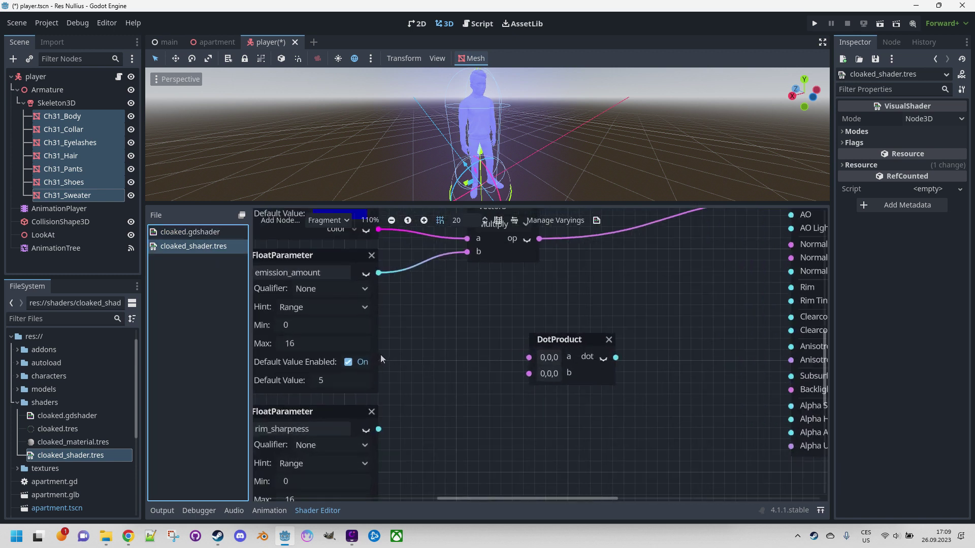
right_click(434, 336)
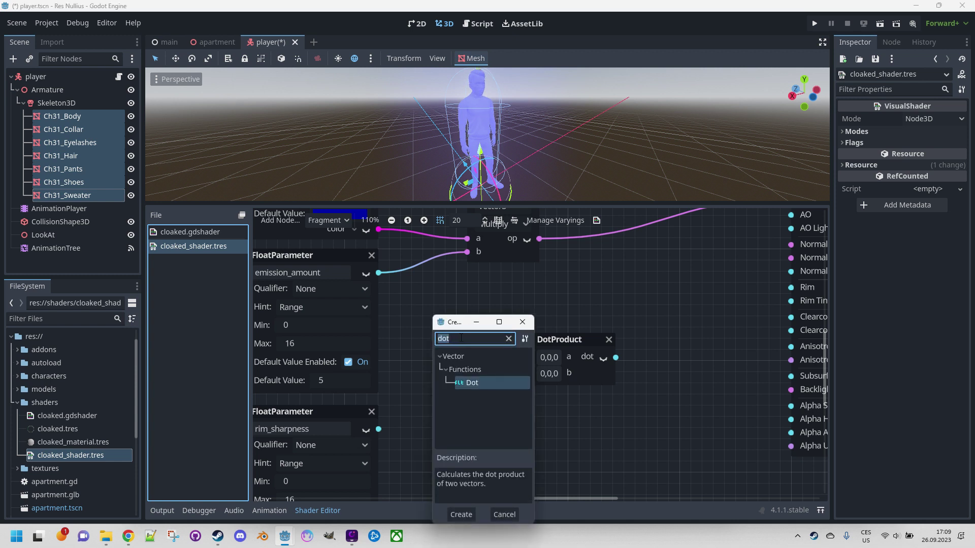
type("norma")
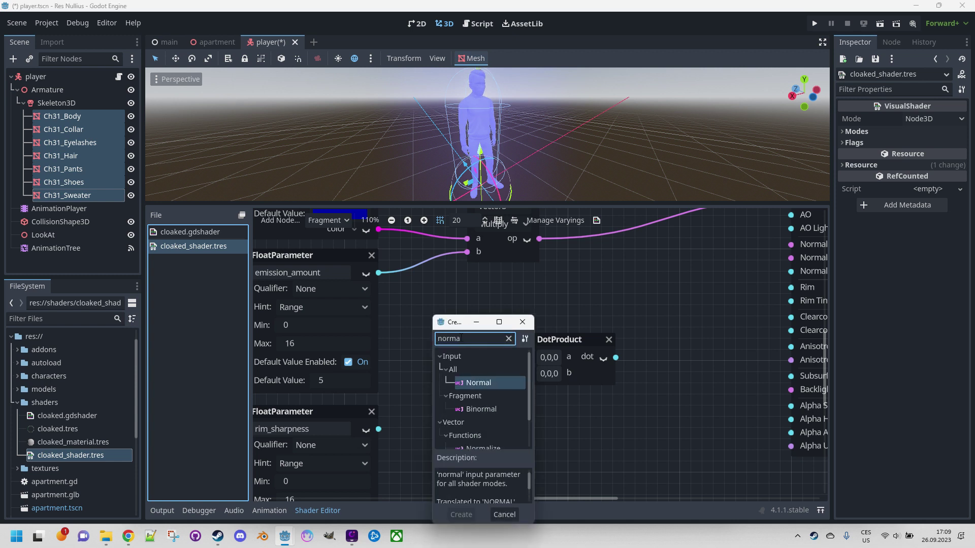
double_click(485, 382)
left_click(457, 336)
left_click_drag(457, 336, 435, 336)
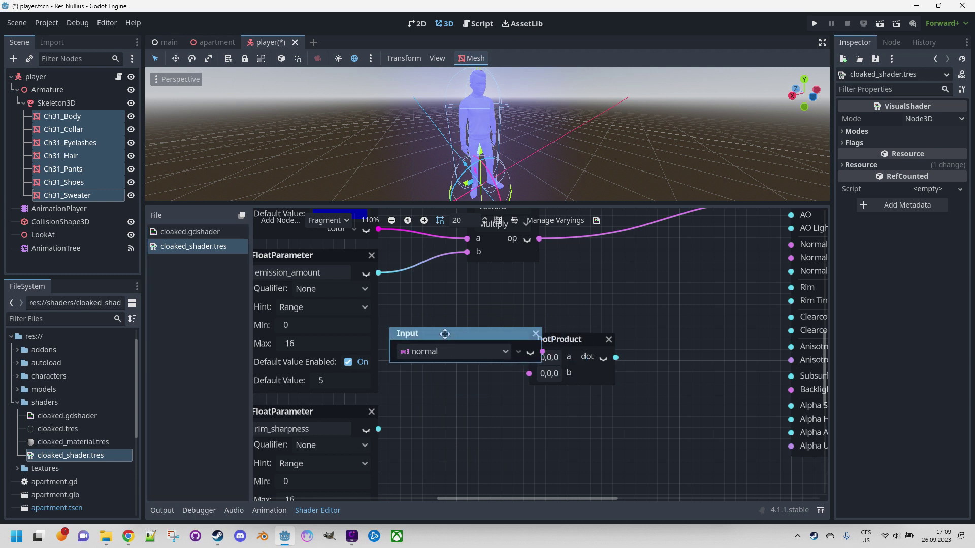
left_click_drag(550, 340, 568, 350)
- Add a view Input node below the normal one and connect it to input b of the DotProduct
right_click(431, 394)
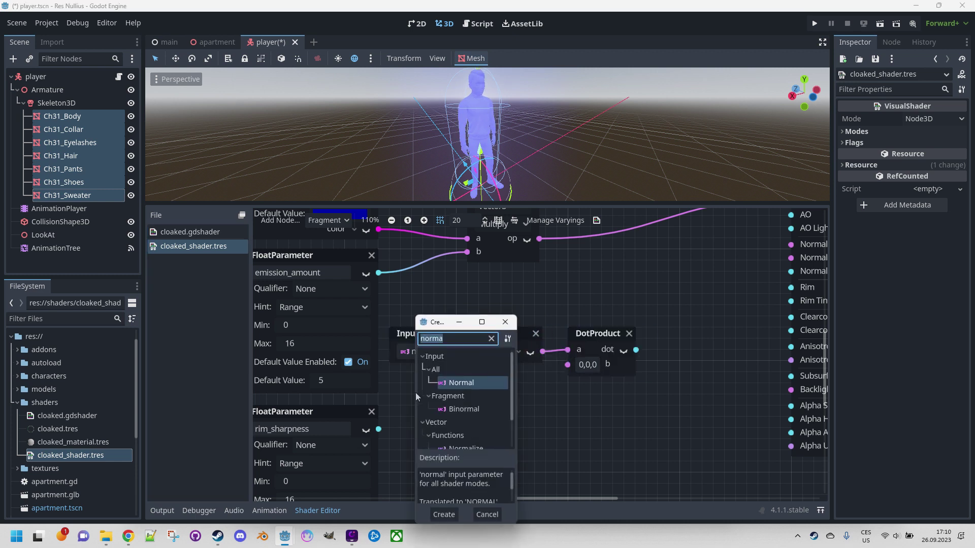
type("view")
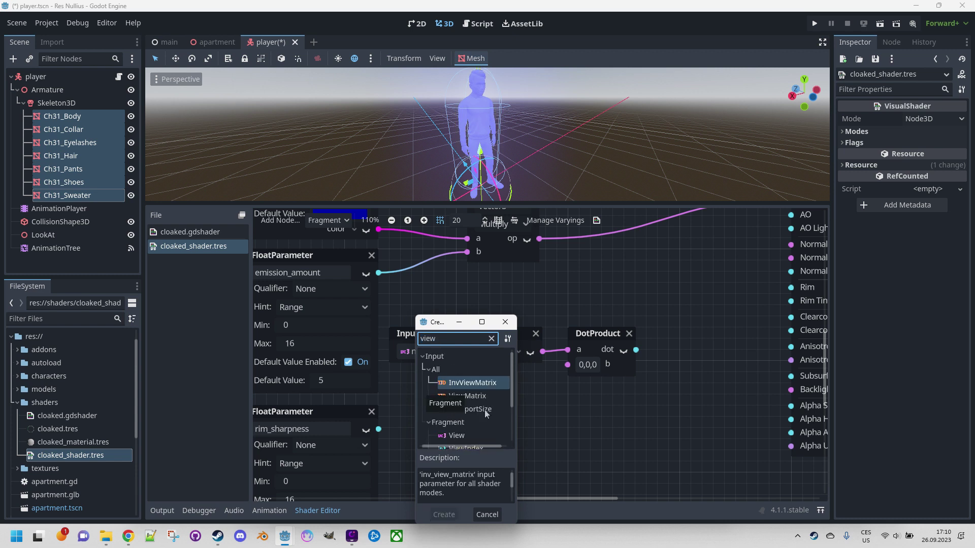
double_click(466, 436)
left_click_drag(466, 397, 437, 386)
left_click_drag(542, 407, 567, 364)
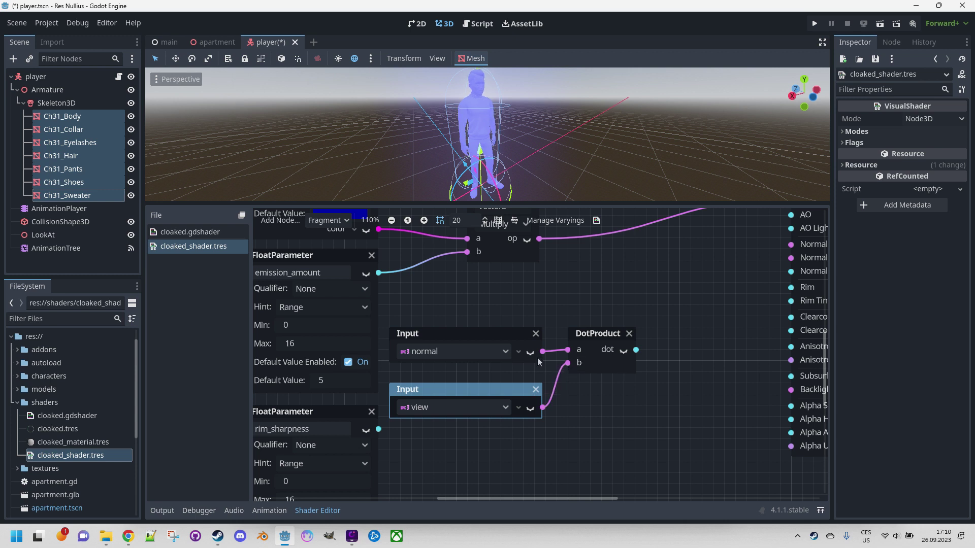
- Review the ALPHA expression in cloaked.gdshader and move the visual shader's Output node farther from the DotProduct to make room
left_click(188, 232)
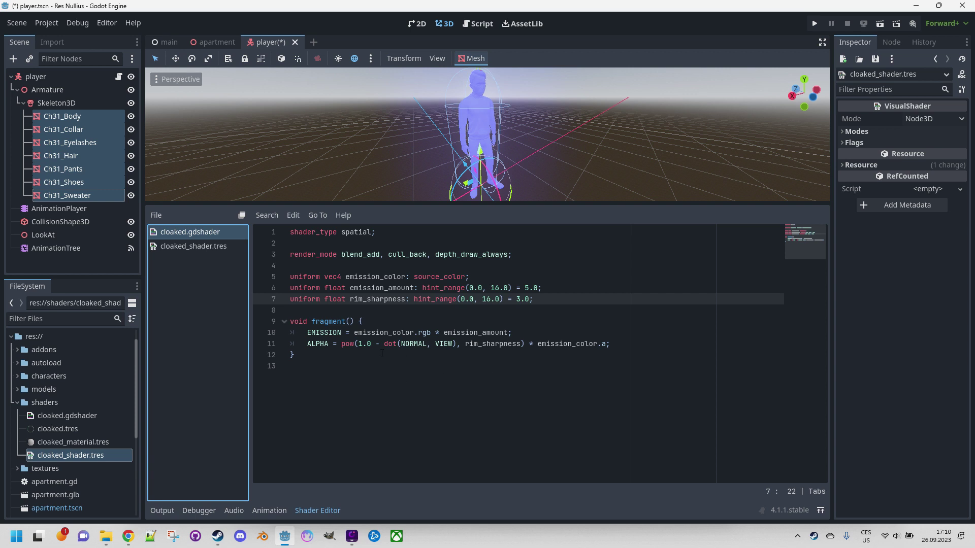
left_click(203, 249)
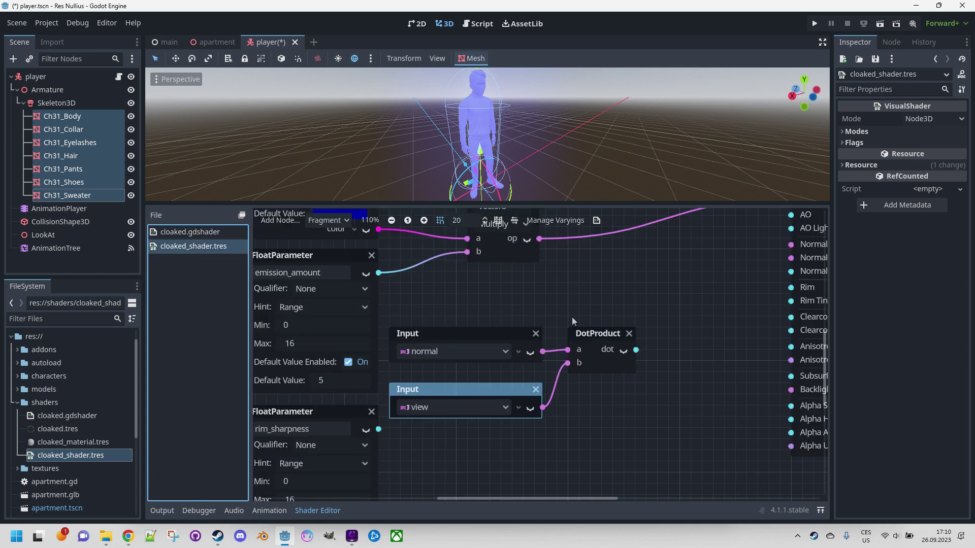
middle_click_drag(714, 330, 521, 383)
left_click(638, 235)
left_click_drag(638, 234, 773, 225)
scroll(523, 380, "up", 1)
scroll(524, 383, "up", 2)
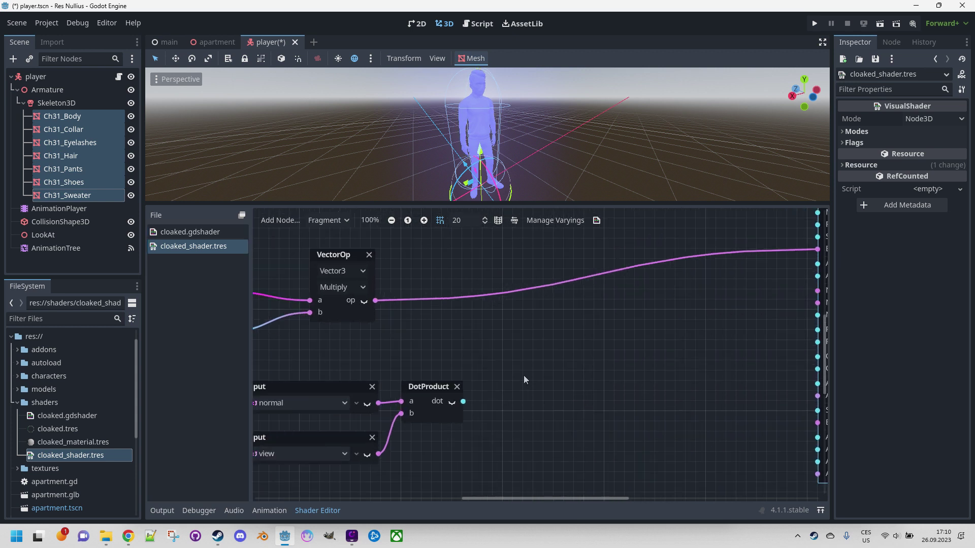
- Add a FloatOp node set to Subtract and place it above and past the DotProduct
right_click(516, 349)
type("floa")
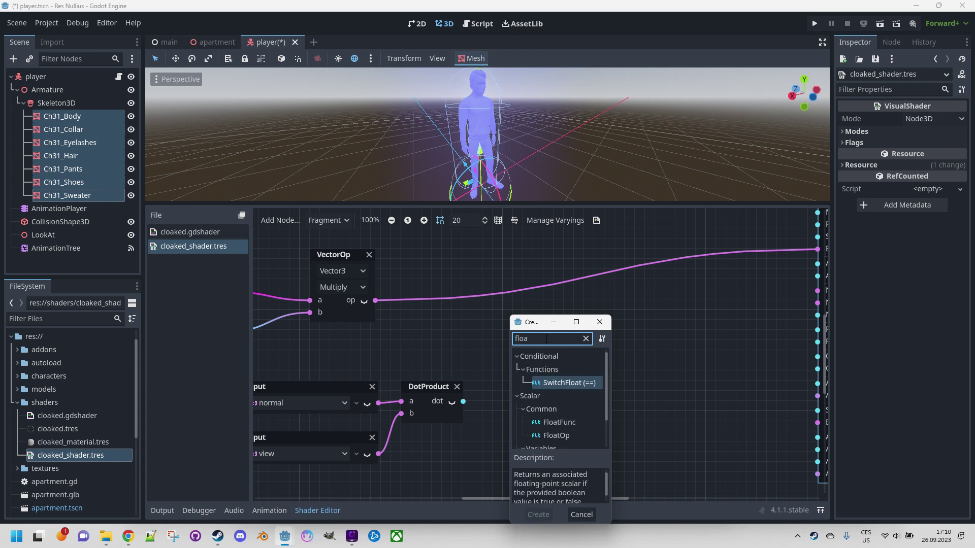
double_click(558, 435)
left_click(553, 363)
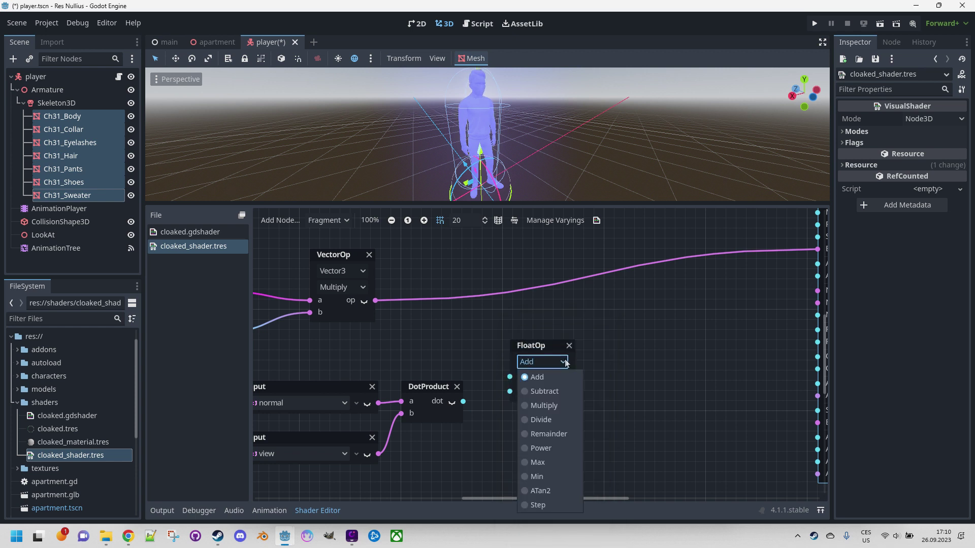
left_click(540, 391)
left_click_drag(540, 351, 533, 331)
- Set input a of the Subtract FloatOp to 1 and connect the DotProduct result to input b
left_click(515, 358)
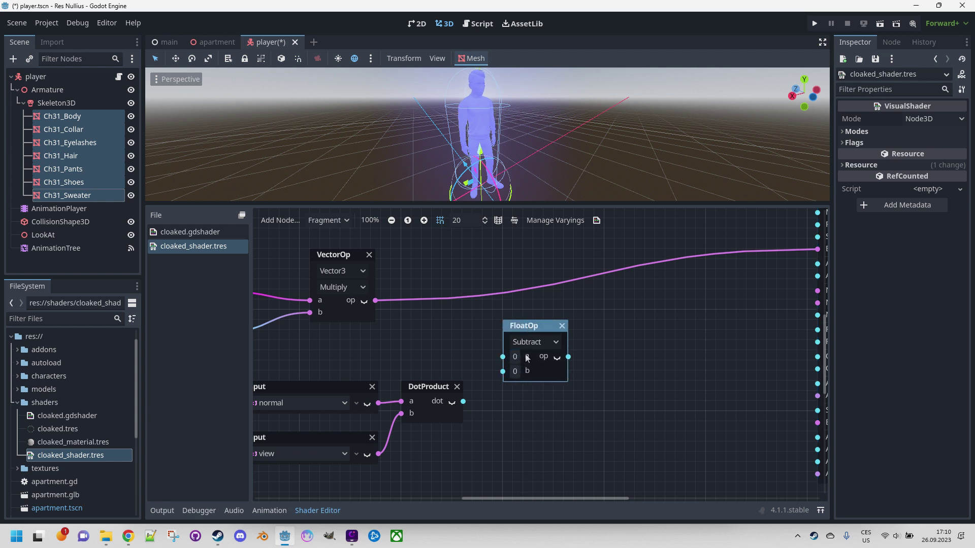
left_click(516, 357)
type("1")
key("Return")
left_click_drag(463, 401, 498, 372)
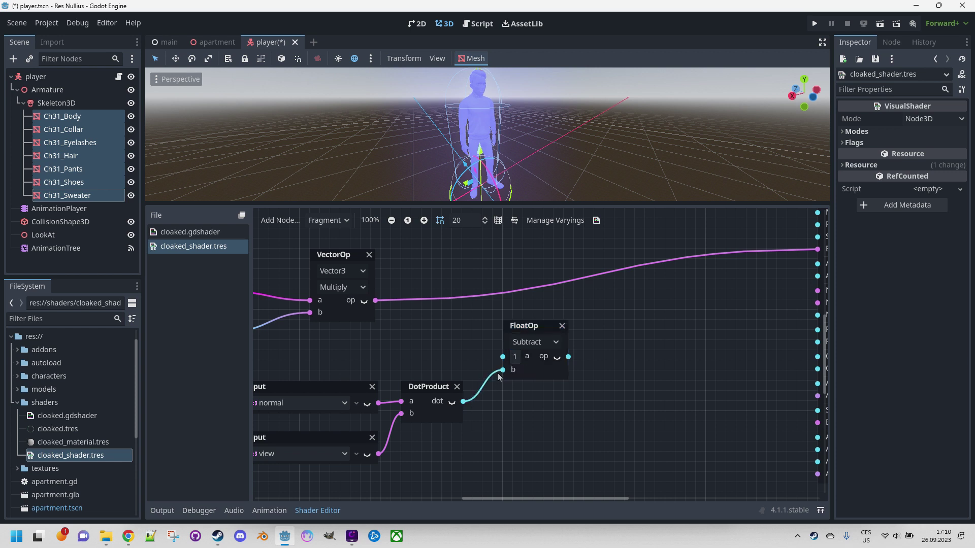
- Following the pow call in cloaked.gdshader, add a Power FloatOp and connect the Subtract result to its input a
left_click(203, 236)
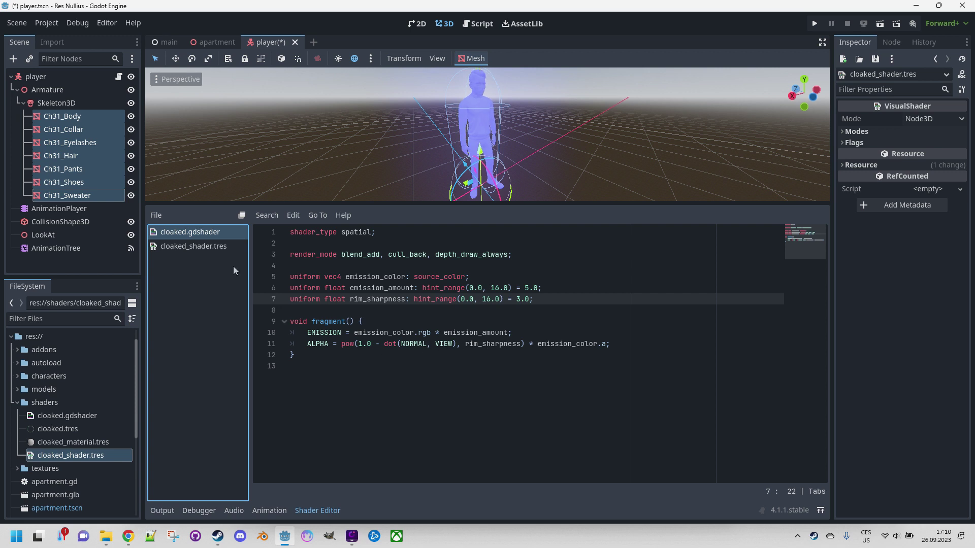
left_click(206, 246)
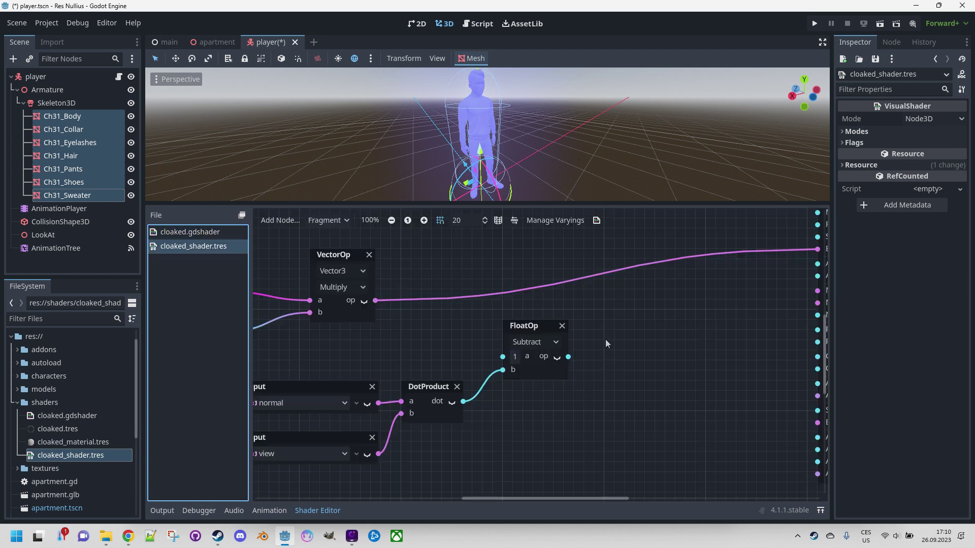
scroll(609, 381, "down", 5)
right_click(584, 331)
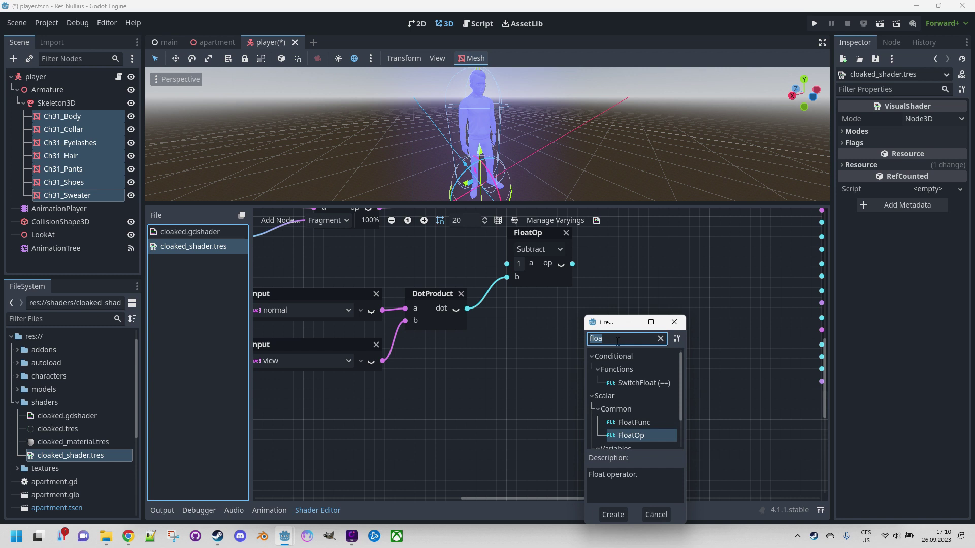
type("power")
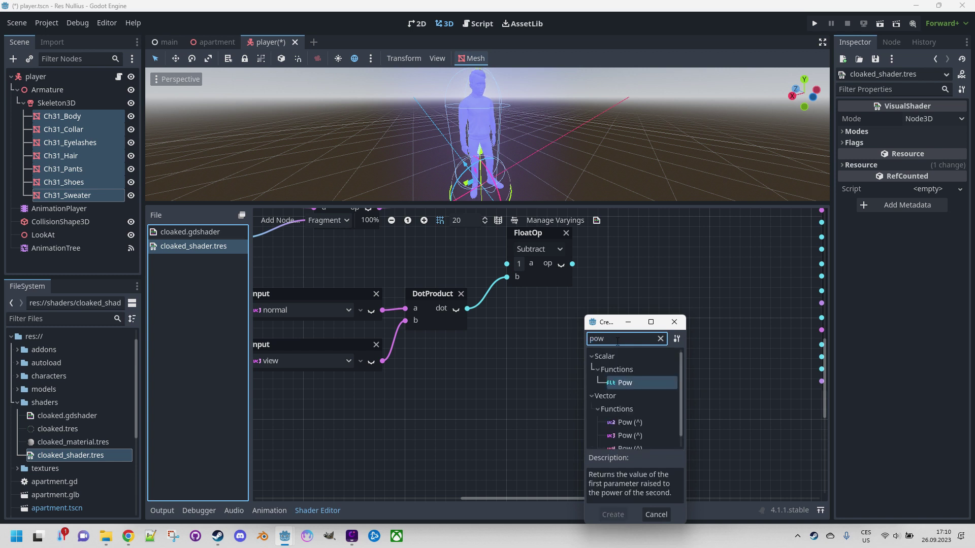
double_click(637, 382)
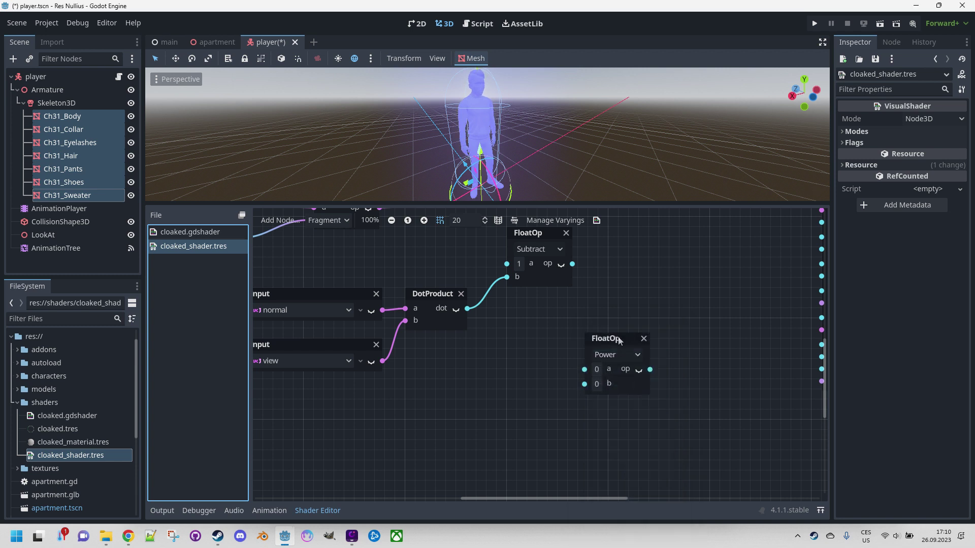
left_click_drag(619, 340, 633, 326)
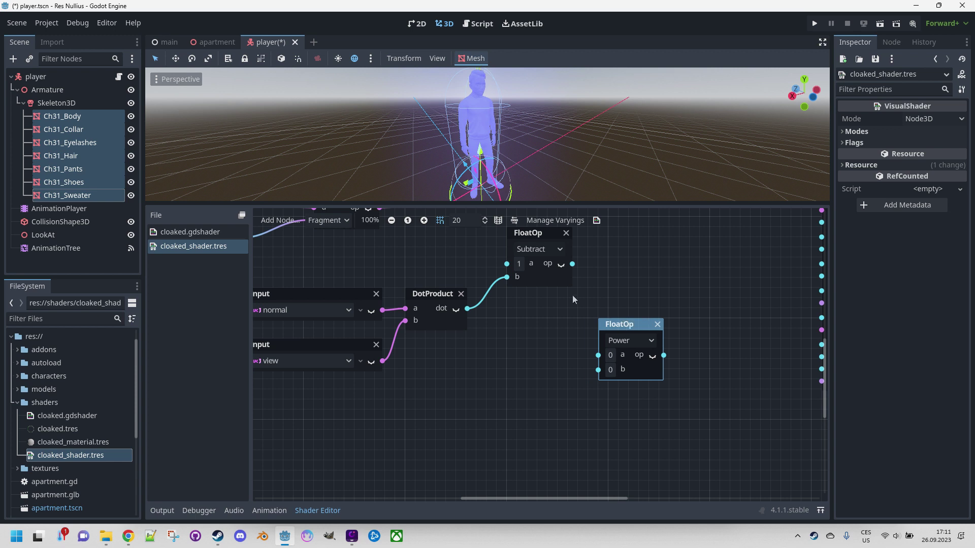
left_click_drag(572, 265, 598, 355)
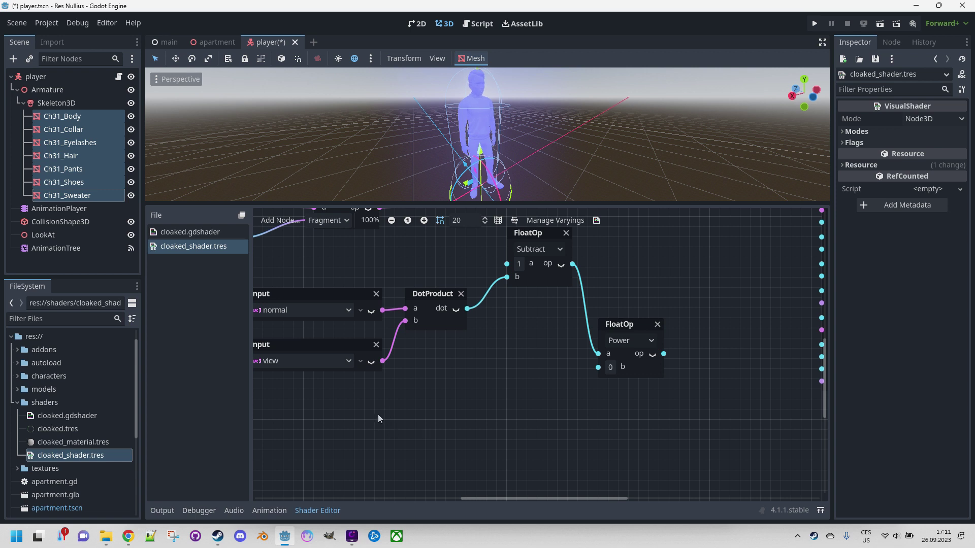
- Connect the rim_sharpness FloatParameter's output to input b of the Power FloatOp
scroll(378, 414, "down", 1)
middle_click_drag(368, 439, 489, 391)
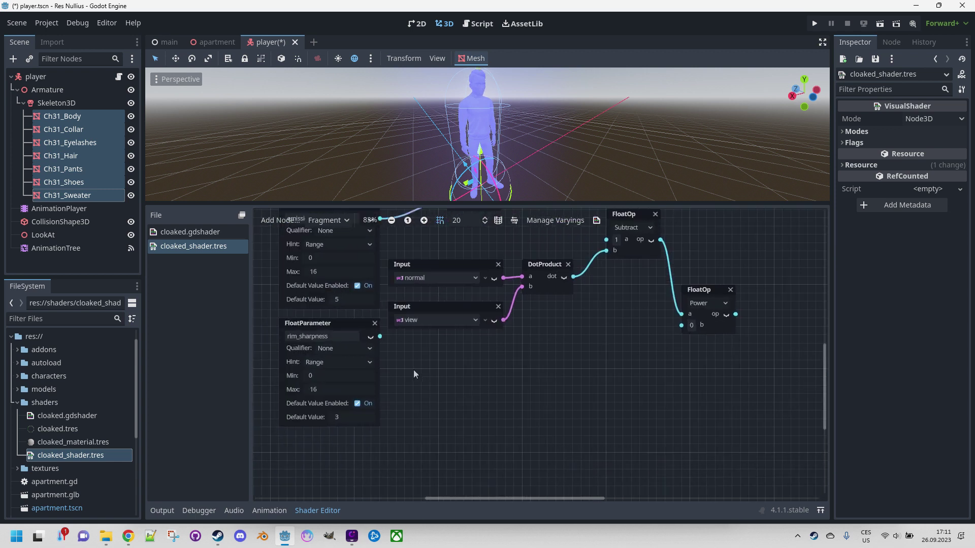
left_click_drag(379, 336, 681, 324)
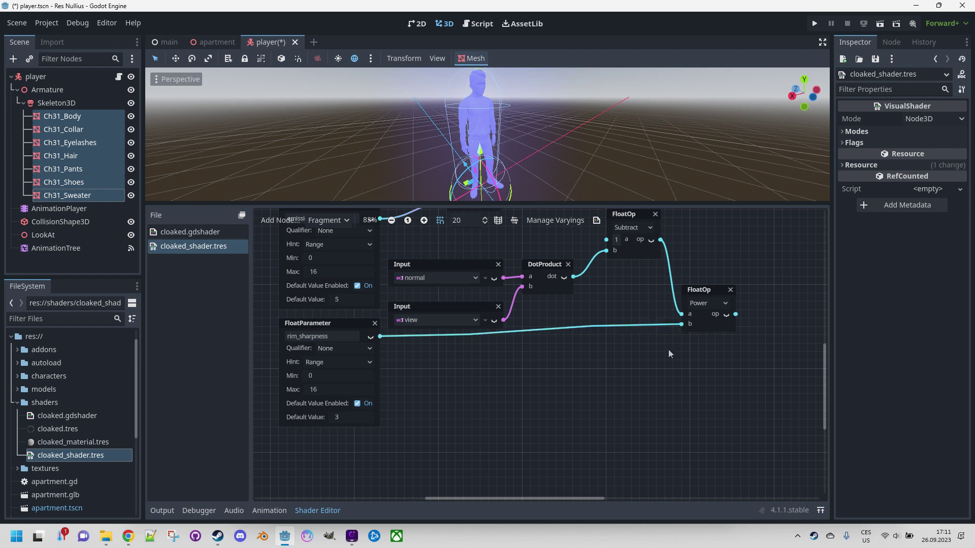
middle_click_drag(670, 371, 526, 423)
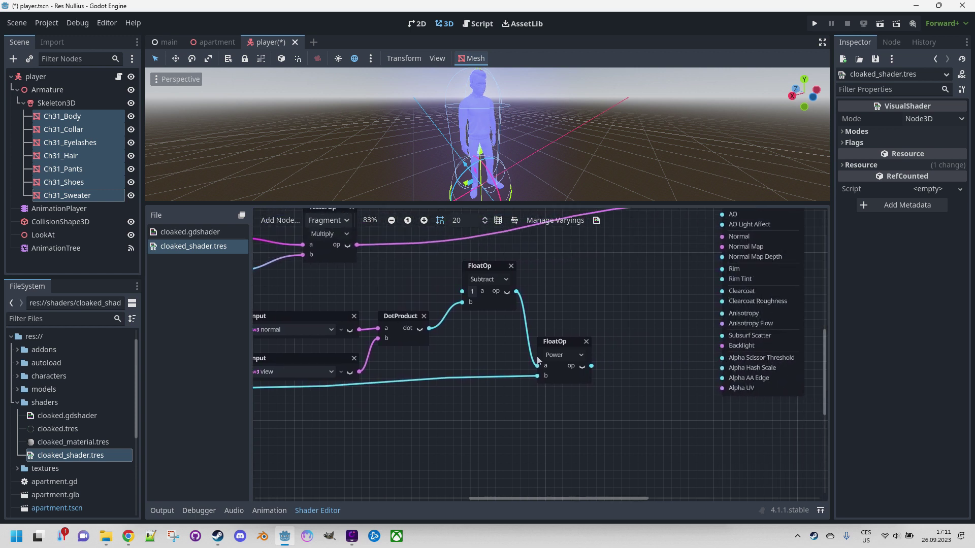
- Check the emission_color.a factor in cloaked.gdshader and add a VectorDecompose node to the visual shader, below the view Input node
left_click(188, 232)
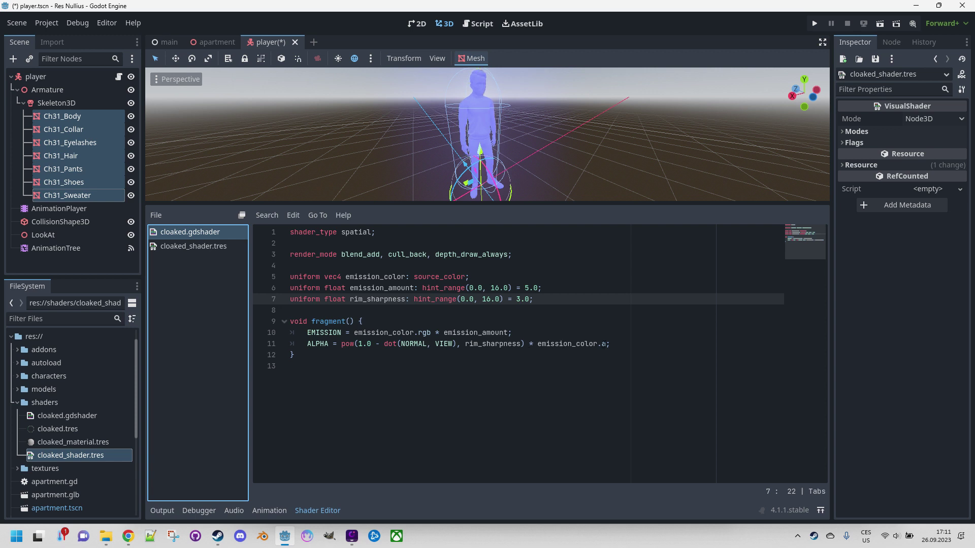
left_click(208, 247)
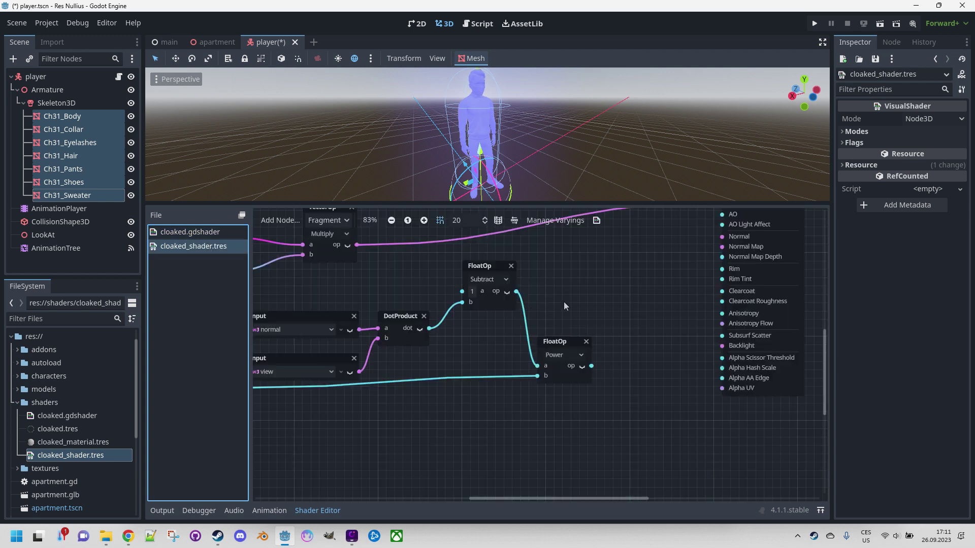
middle_click_drag(563, 301, 680, 248)
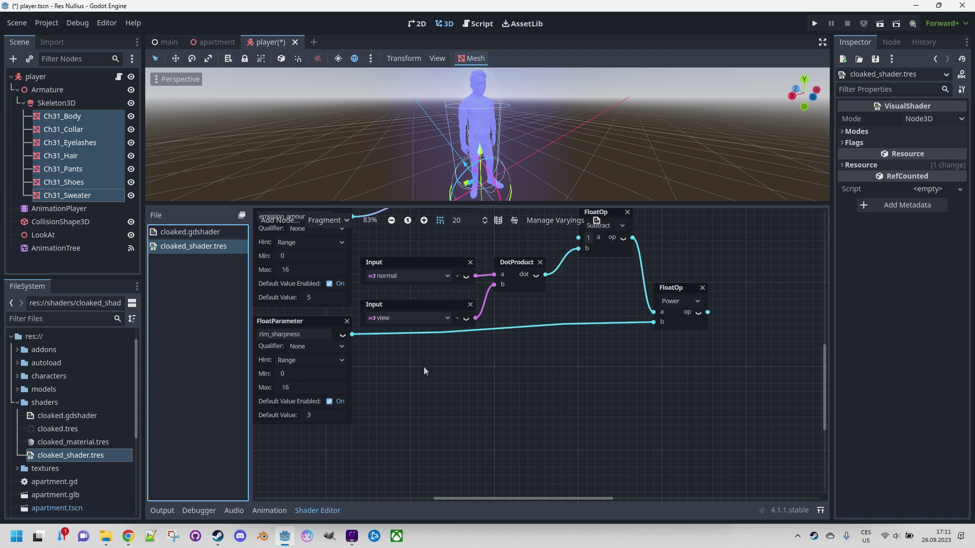
middle_click_drag(422, 370, 459, 507)
scroll(426, 431, "down", 5)
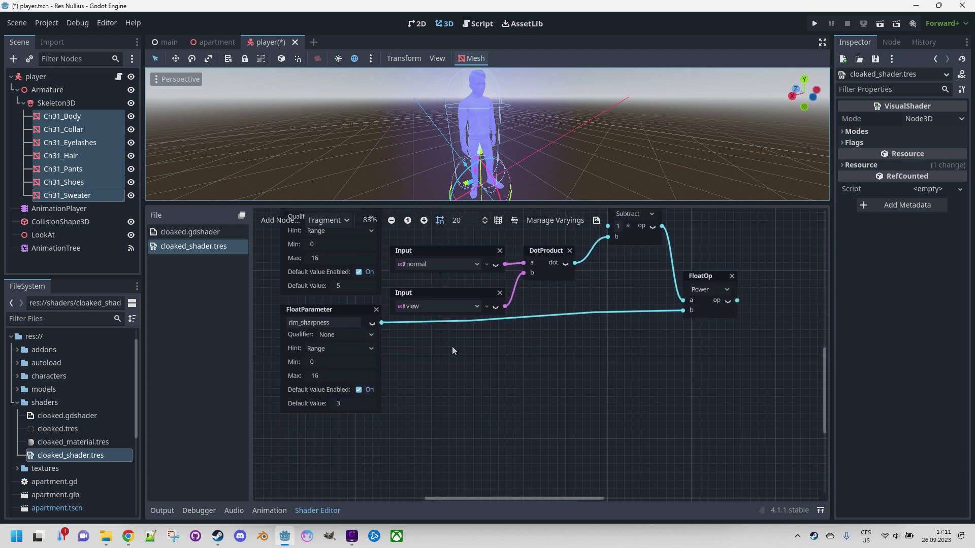
right_click(461, 352)
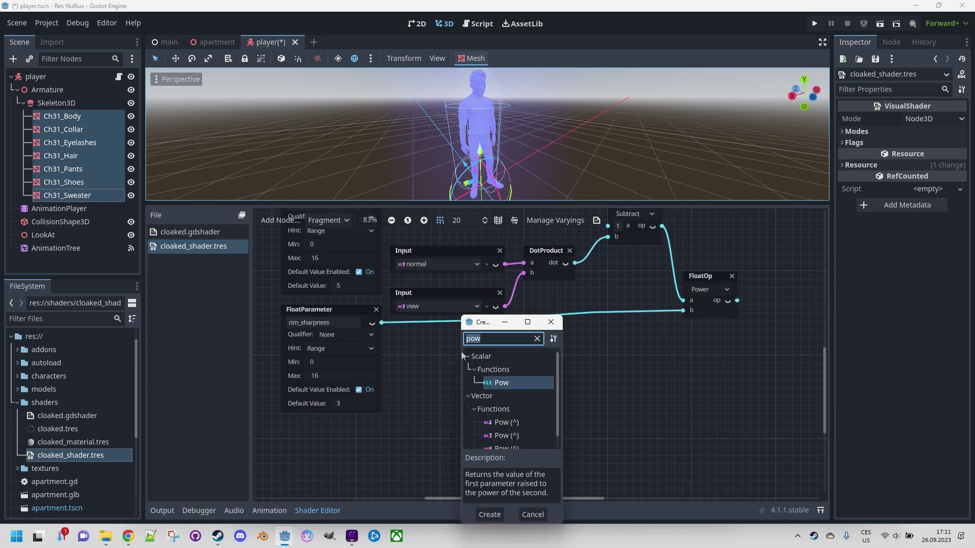
type("vectorde")
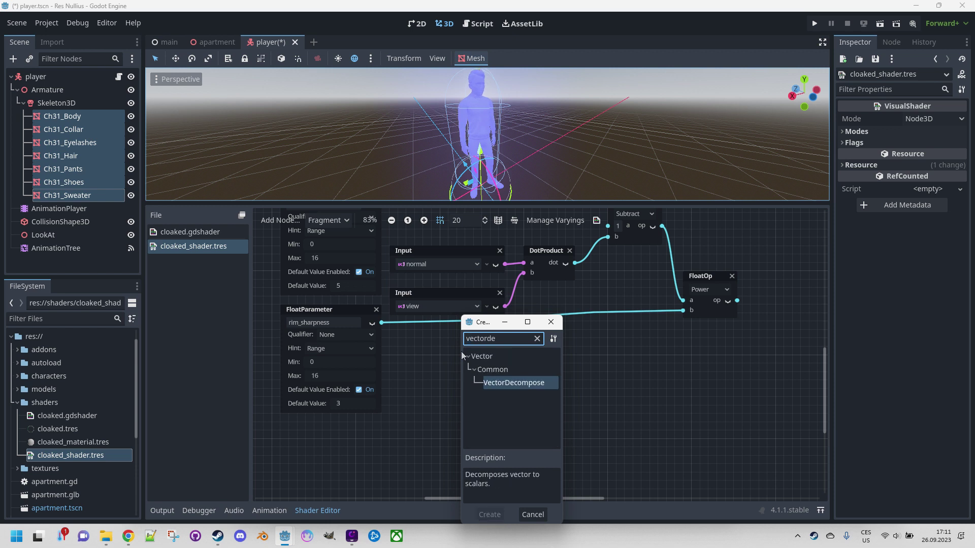
key("Return")
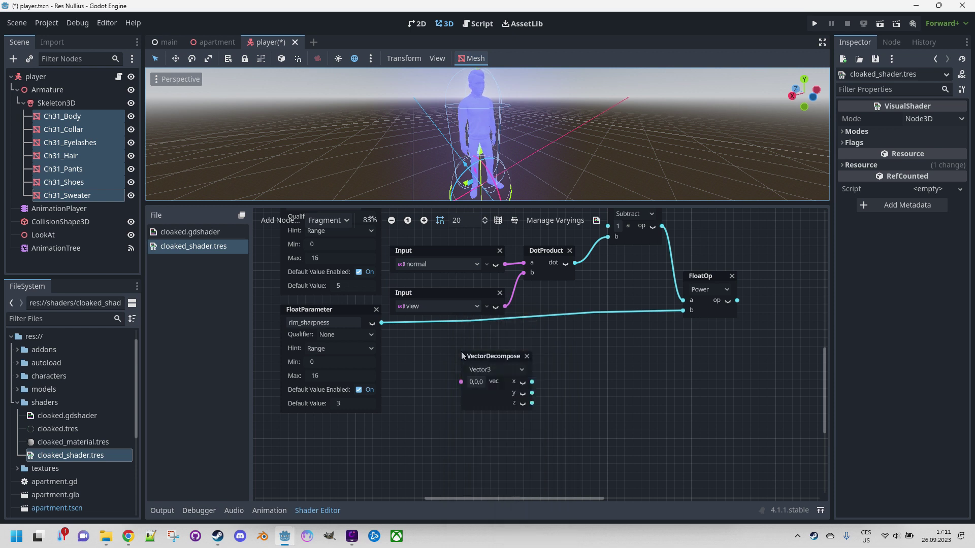
- Connect the color parameter's output to the VectorDecompose vec input and set that node's type to Vector4
scroll(426, 358, "up", 3)
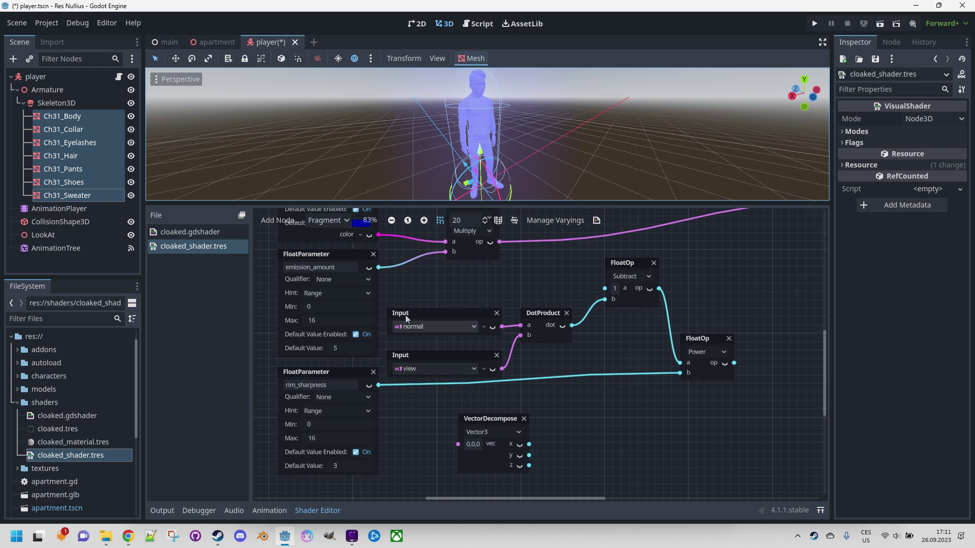
scroll(426, 304, "up", 1)
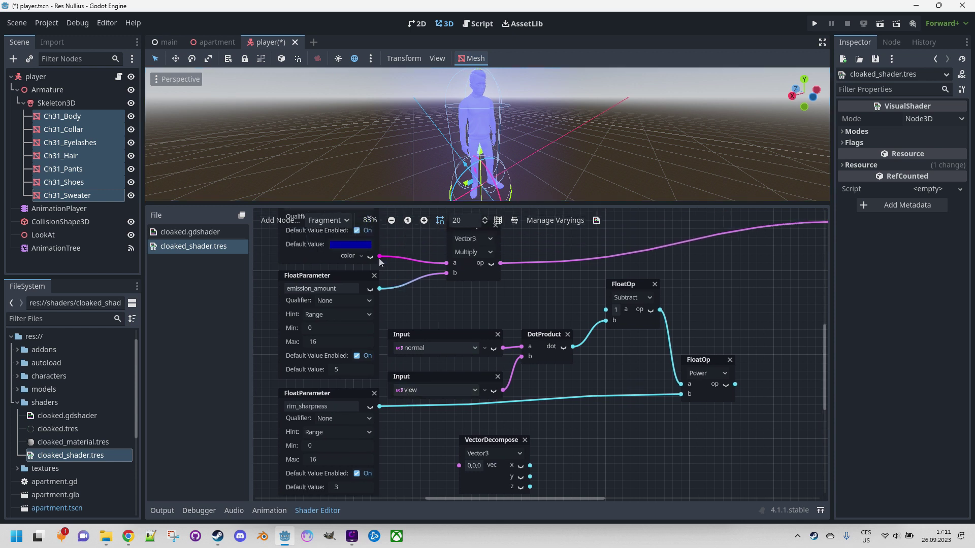
left_click_drag(379, 256, 459, 465)
middle_click_drag(610, 451, 527, 395)
left_click(417, 398)
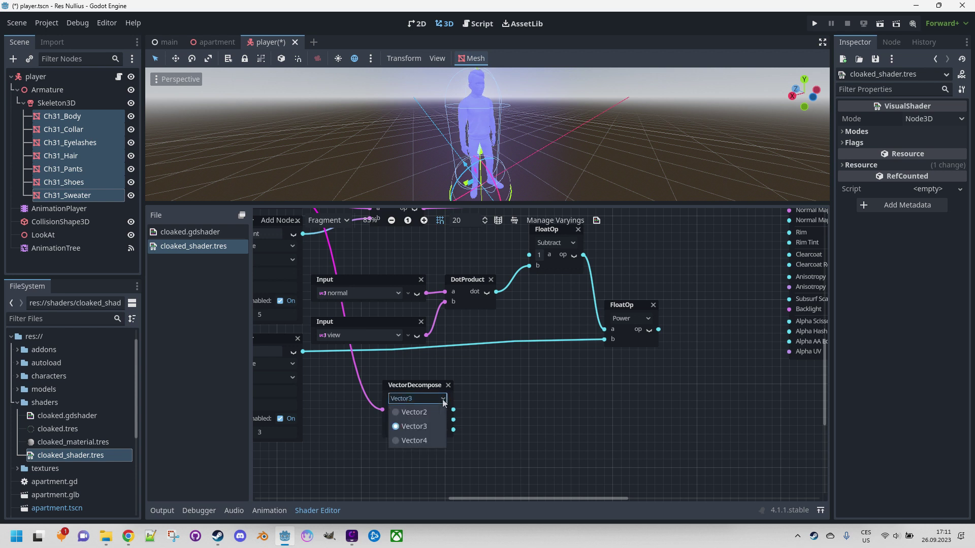
left_click(398, 441)
scroll(505, 409, "up", 1, "ctrl")
scroll(482, 400, "right", 1)
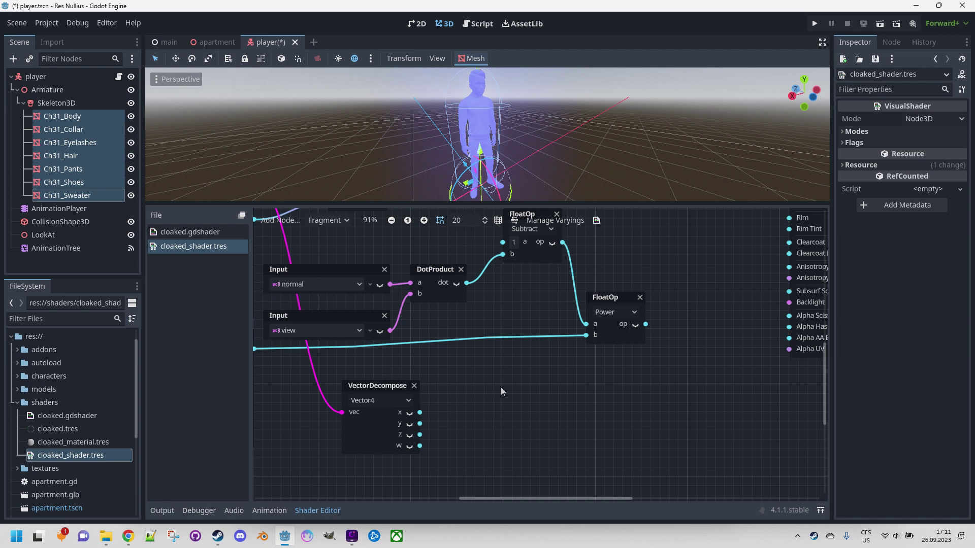
- Add a Multiply FloatOp beyond the Power node, with the Power result feeding input a and the VectorDecompose w output feeding input b
middle_click_drag(568, 406, 507, 383)
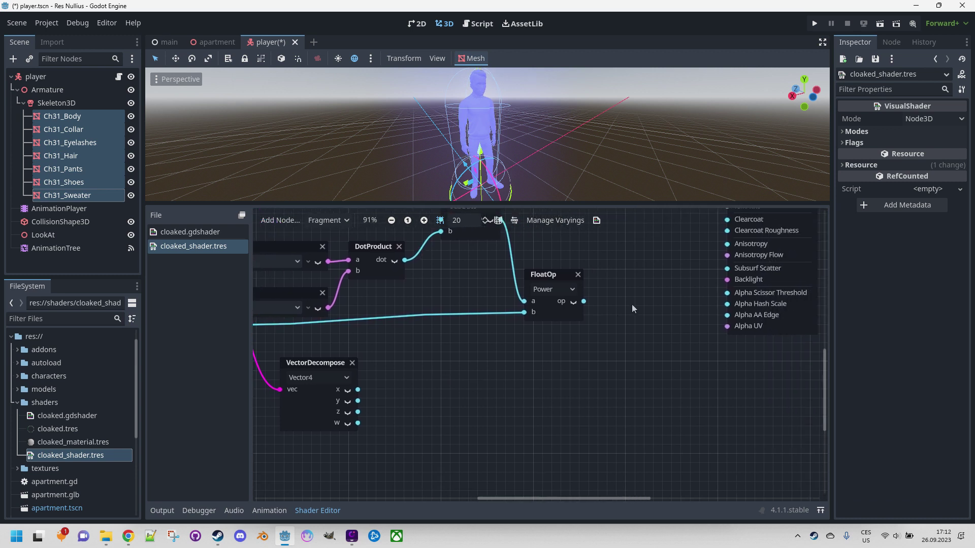
right_click(606, 328)
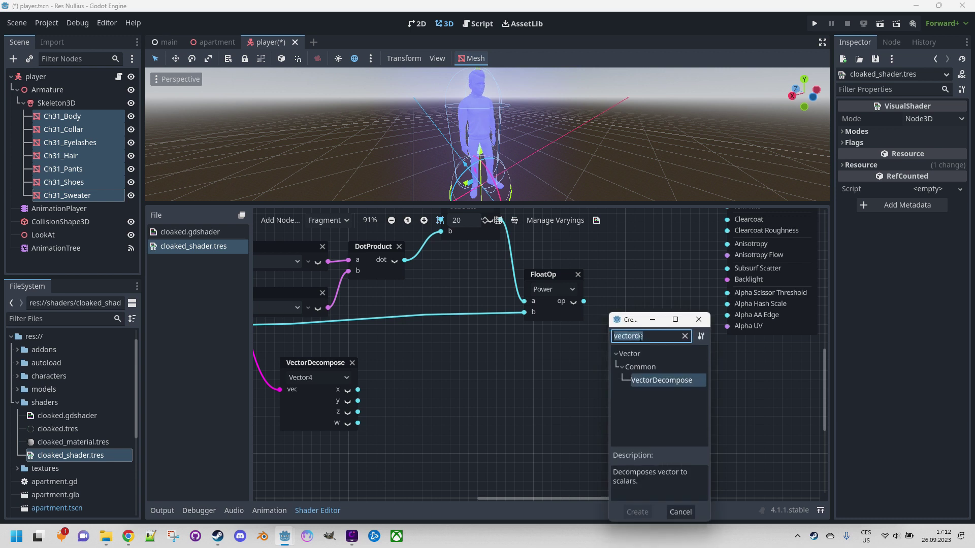
type("floatop")
key("Return")
left_click(646, 350)
left_click(644, 389)
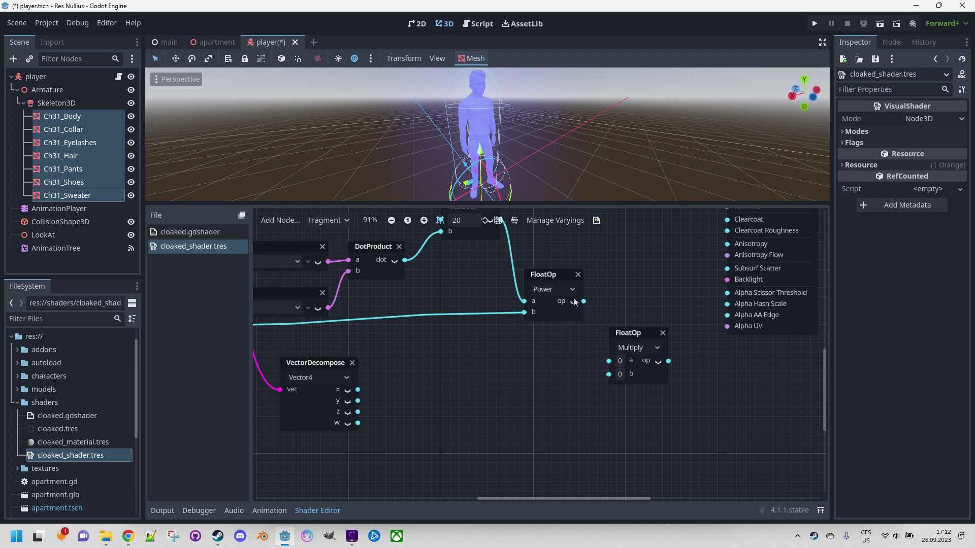
left_click_drag(584, 302, 609, 361)
left_click_drag(358, 423, 609, 371)
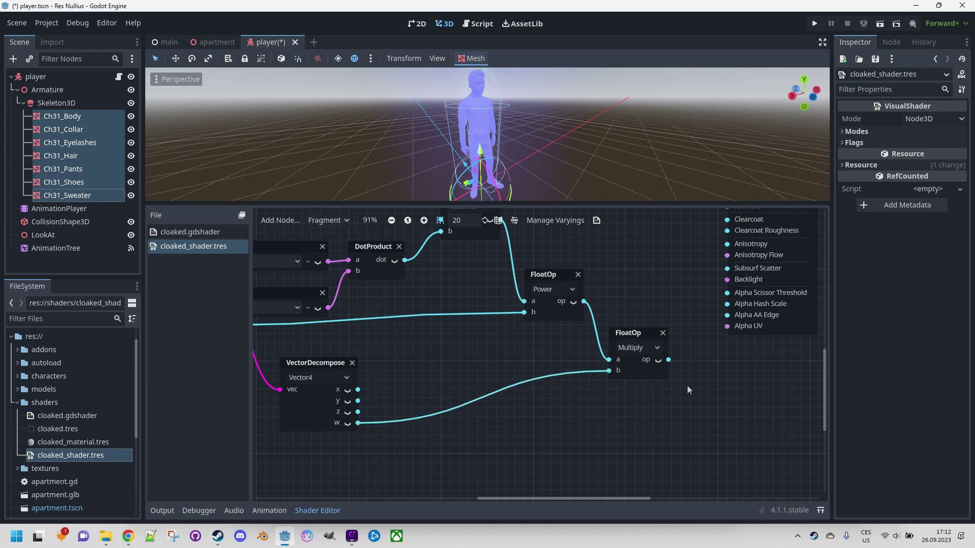
- Connect the Multiply FloatOp's result to the Alpha input of the Output node
middle_click_drag(710, 385, 606, 497)
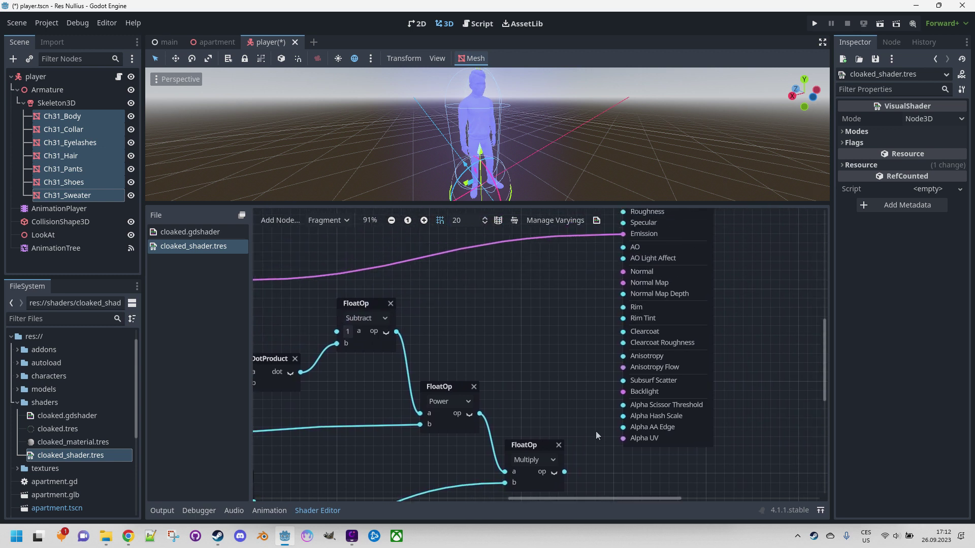
scroll(574, 345, "down", 1, "ctrl")
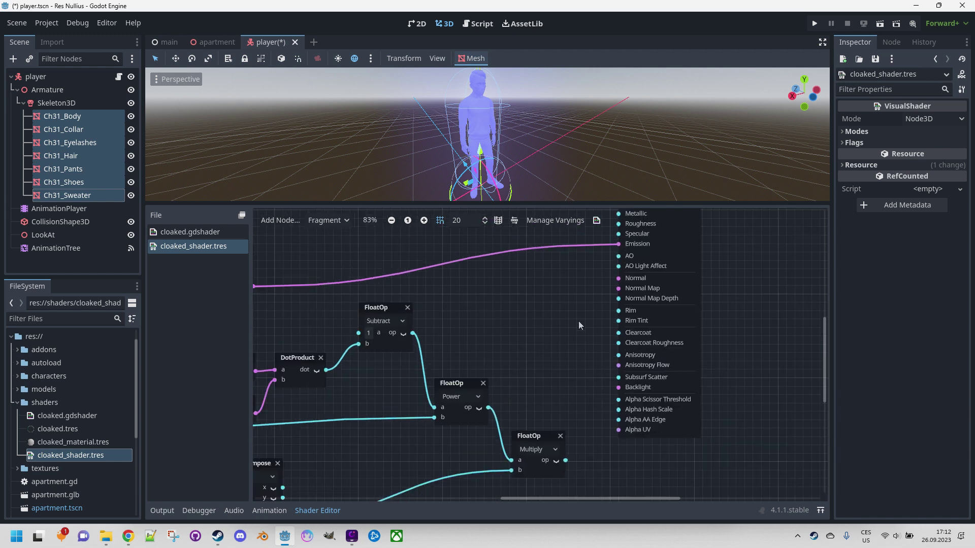
scroll(579, 336, "down", 2, "ctrl")
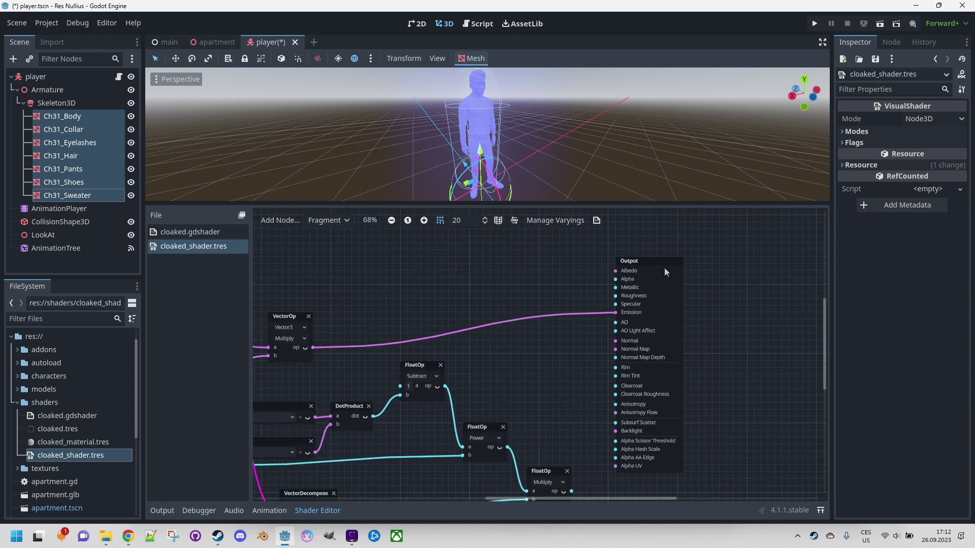
middle_click_drag(571, 385, 550, 348)
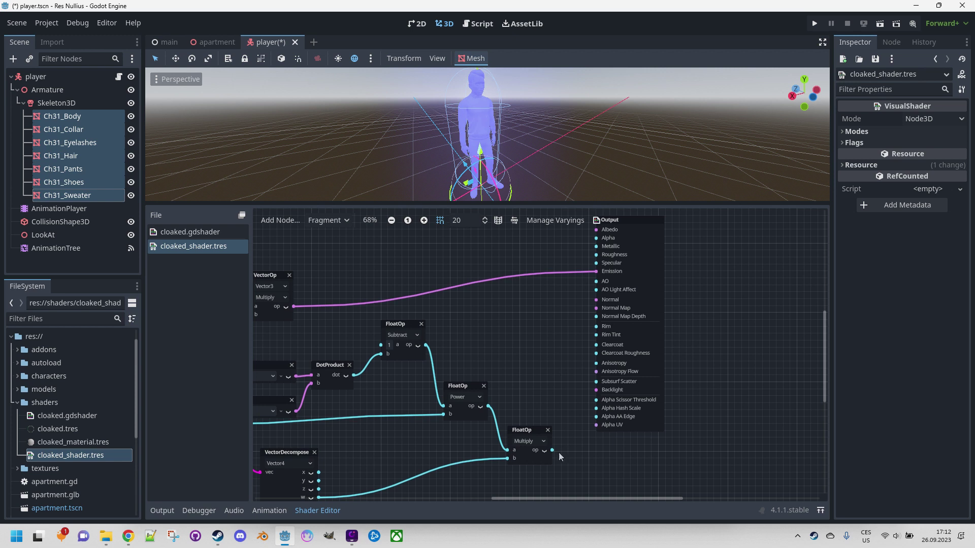
left_click_drag(552, 451, 596, 237)
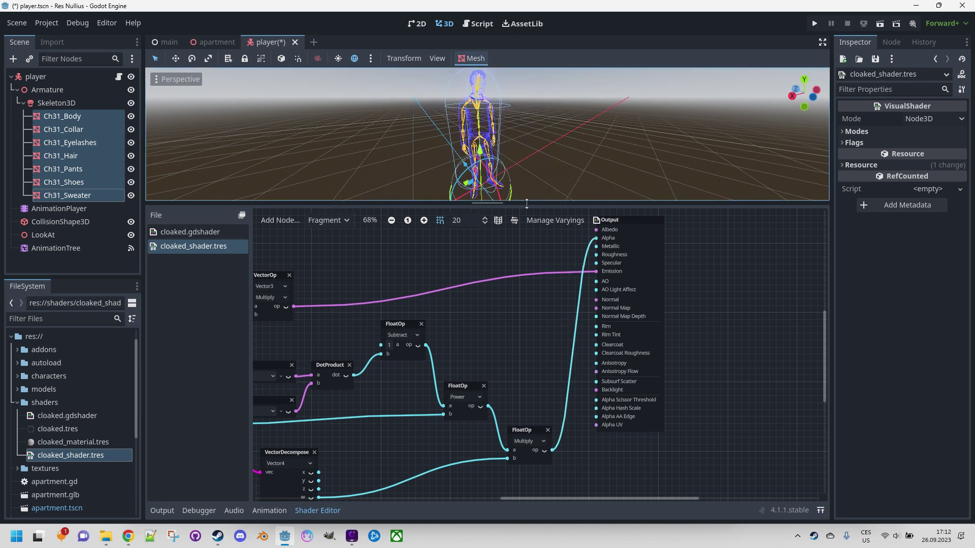
- Enlarge the 3D viewport to inspect the cloaked player, and briefly run the project to test the effect in the game
left_click_drag(513, 204, 513, 259)
middle_click_drag(513, 260, 588, 177)
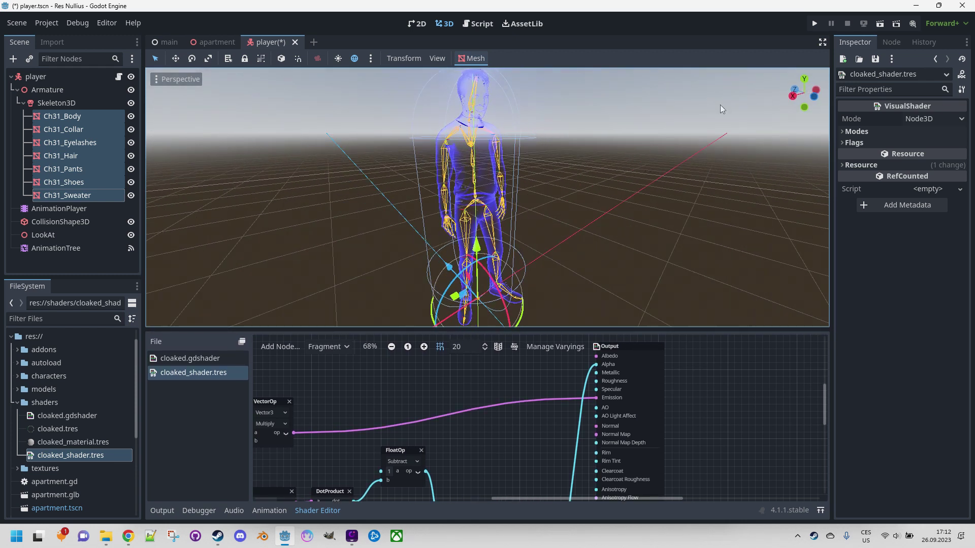
left_click(814, 24)
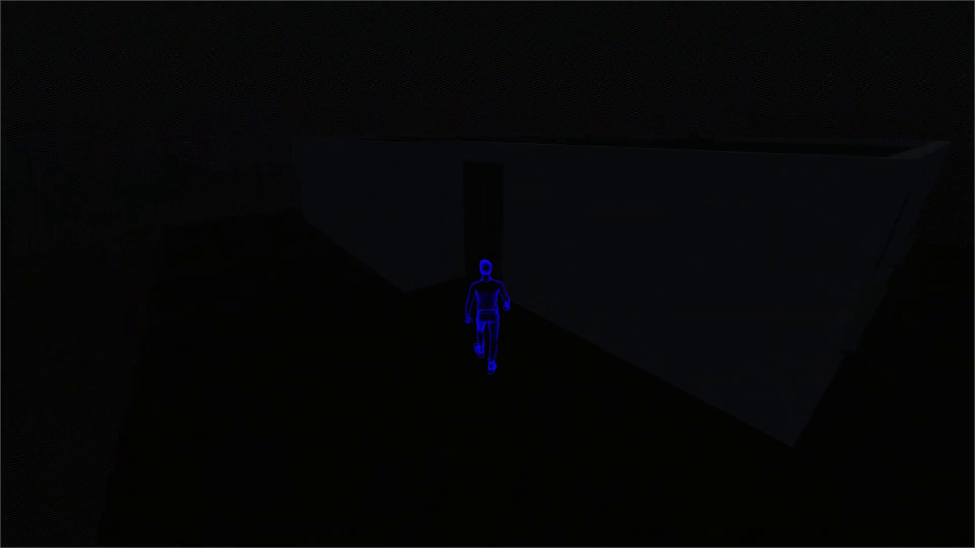
key("Escape")
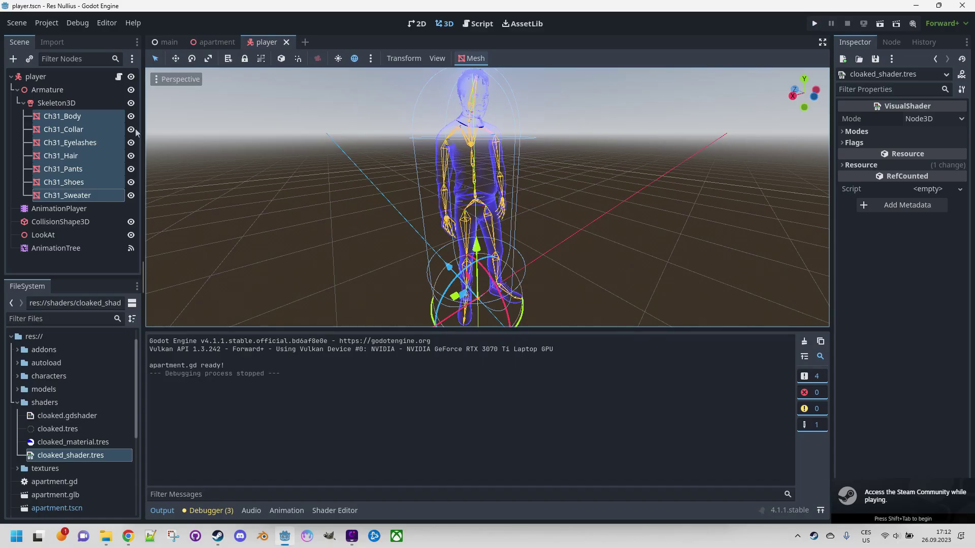
- In the apartment scene, try a DirectionalLight3D energy of 0.01 and settle on 0.05
left_click(195, 43)
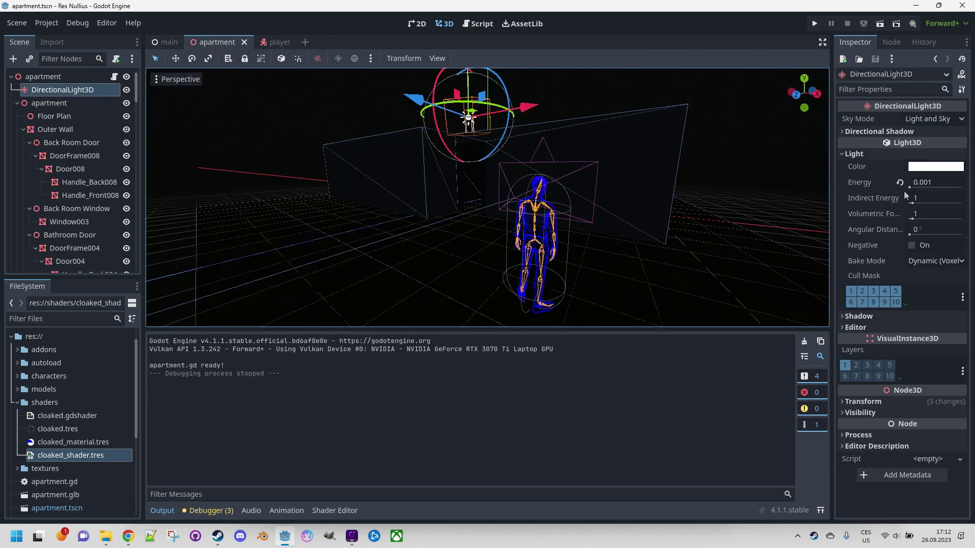
left_click(936, 183)
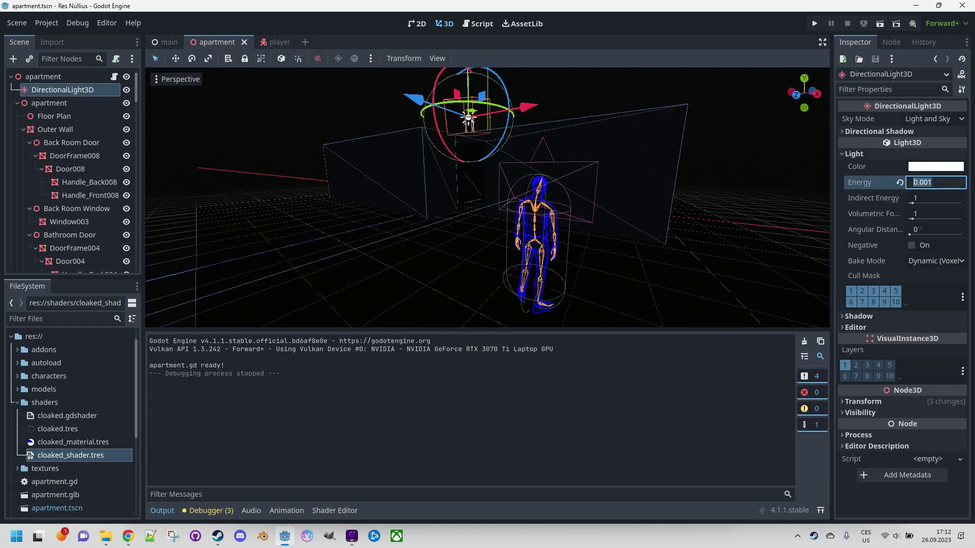
type("0.01")
key("Return")
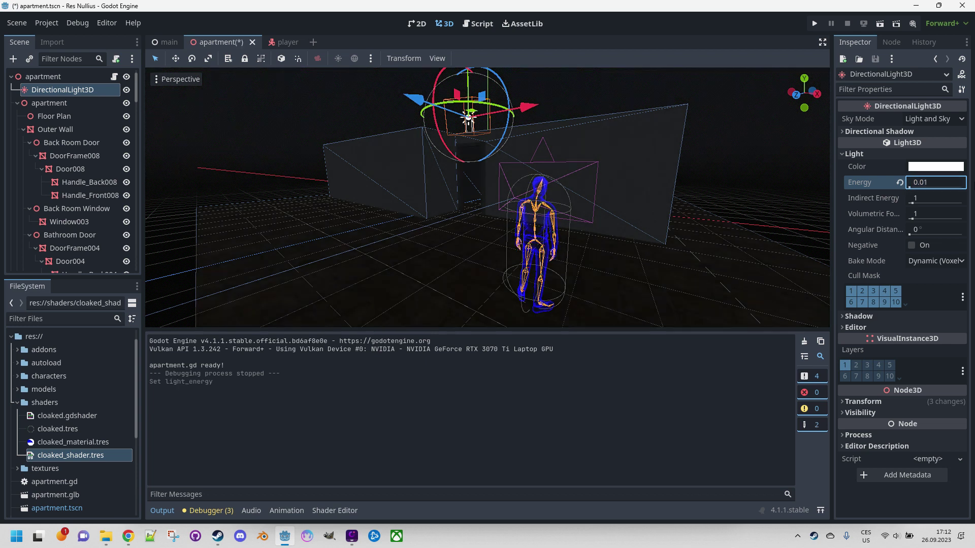
left_click(936, 181)
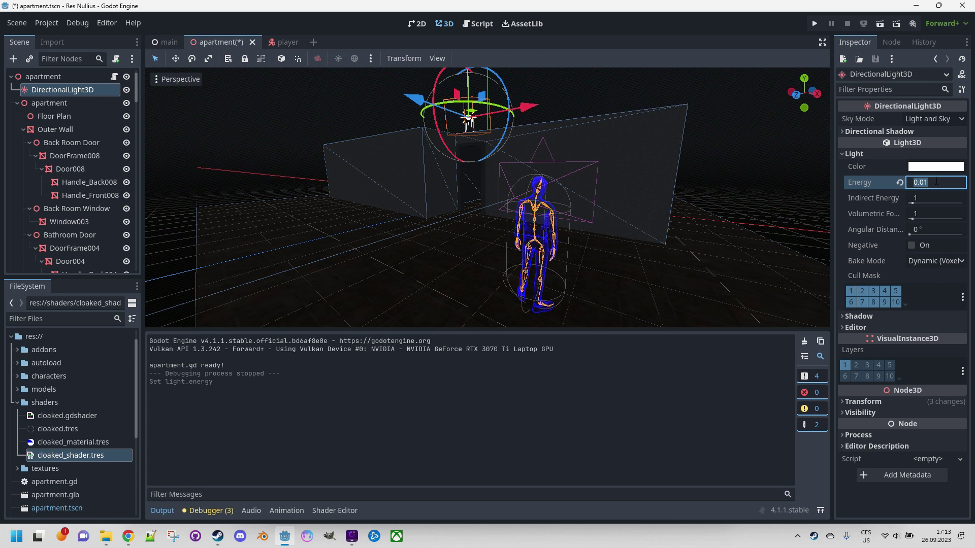
left_click(937, 182)
type("5")
key("Return")
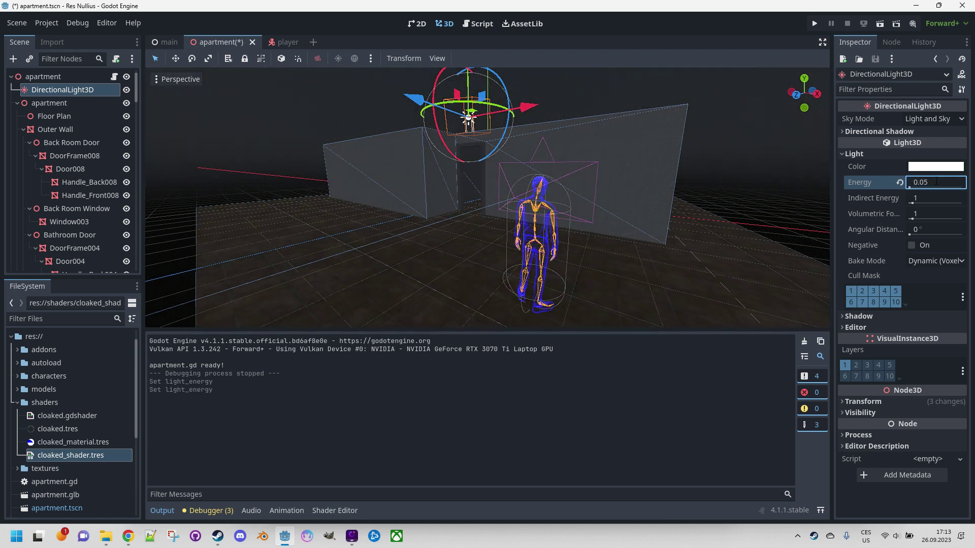
- Return to the player scene, run the project and walk the cloaked player toward the apartment doorway to check the effect
left_click(284, 42)
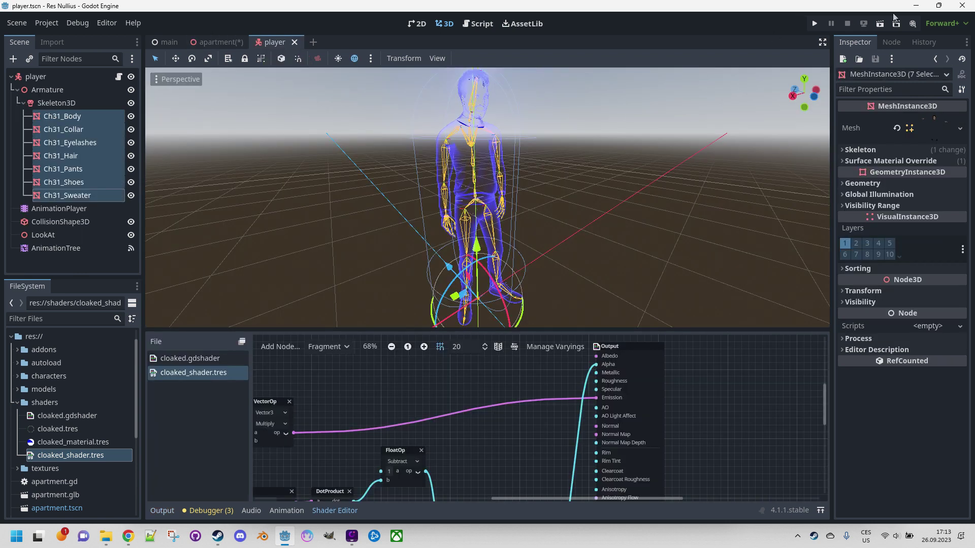
left_click(812, 23)
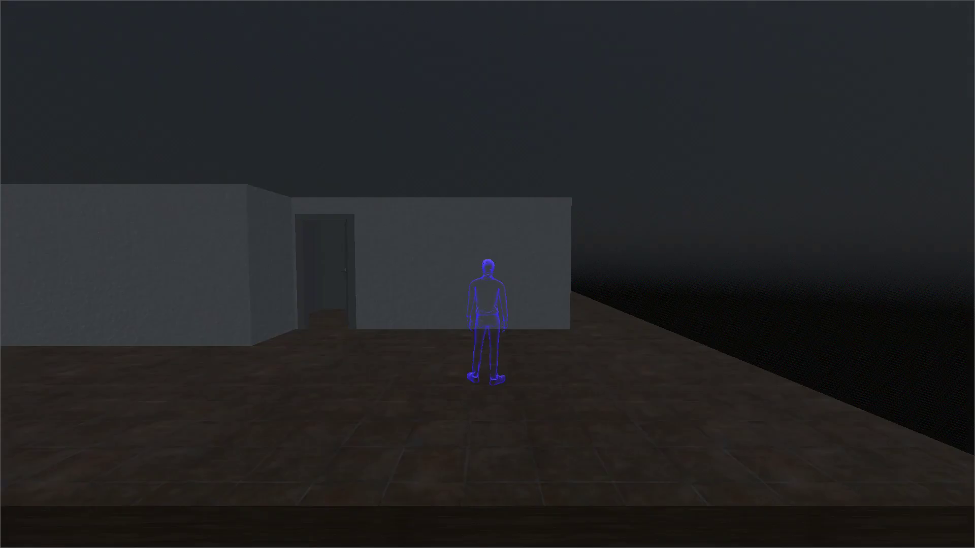
key("w")
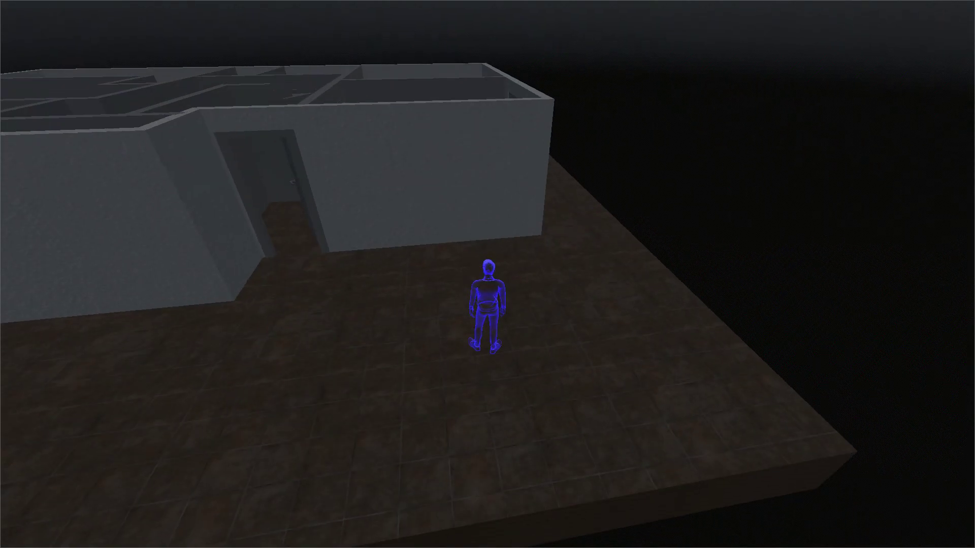
key("w")
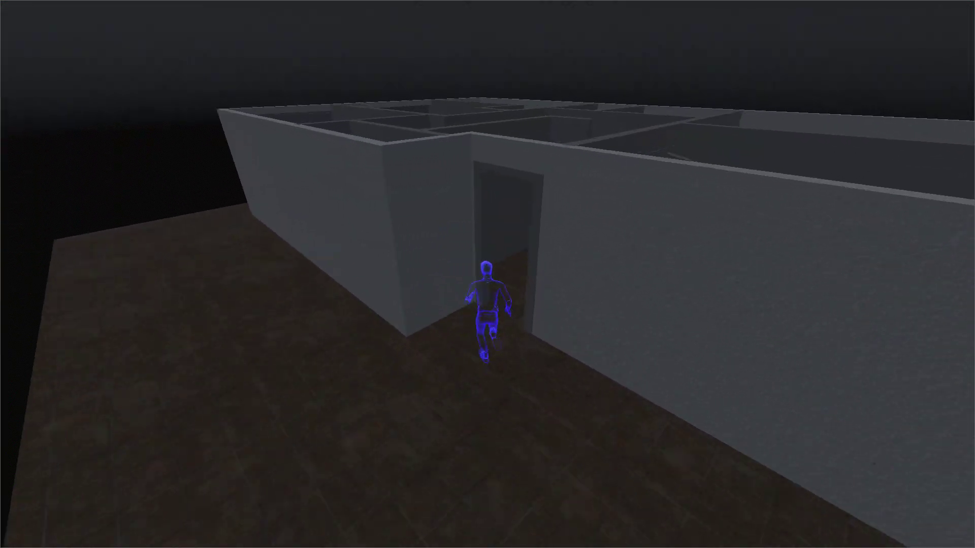
- Finish walking the cloaked player in the running game, and examine the render_mode line in cloaked.gdshader
key("w")
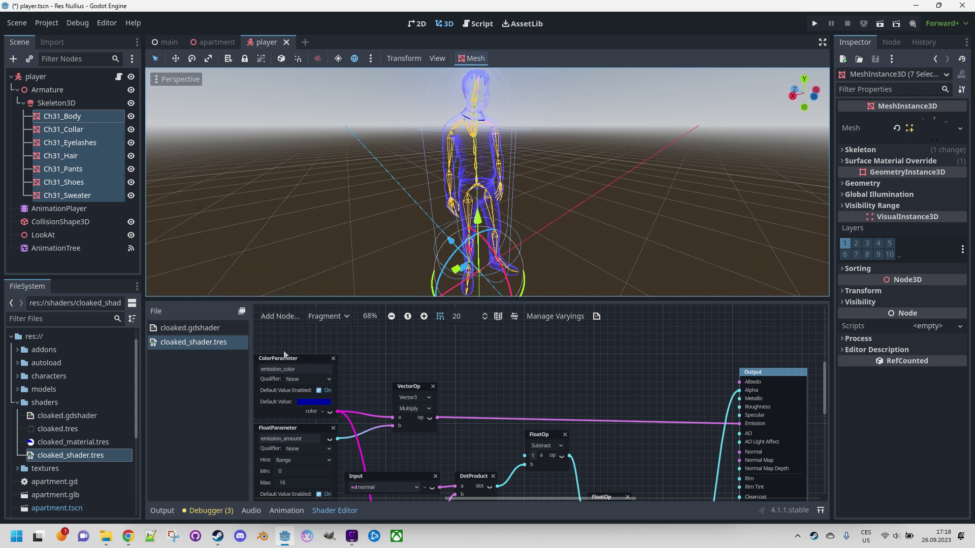
left_click(190, 328)
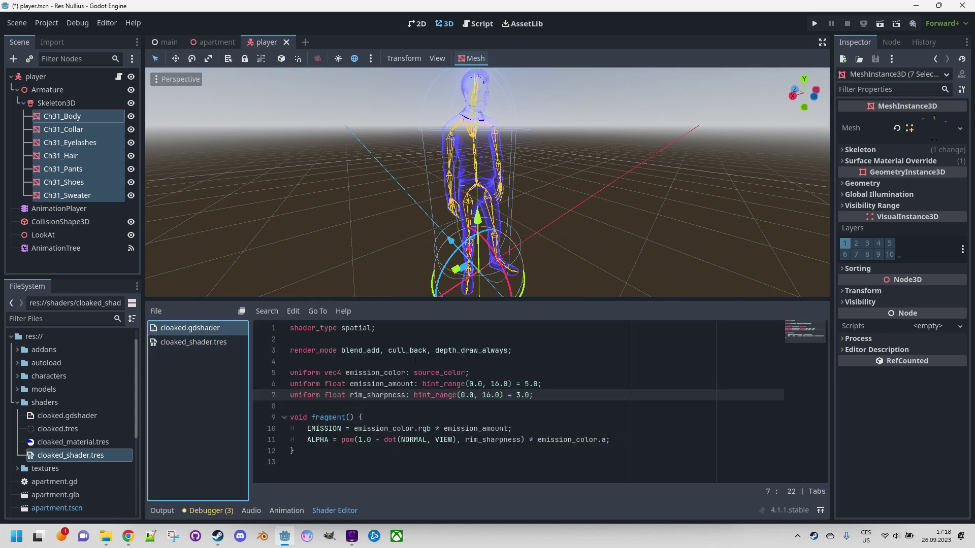
double_click(357, 350)
left_click(401, 351)
left_click(535, 354)
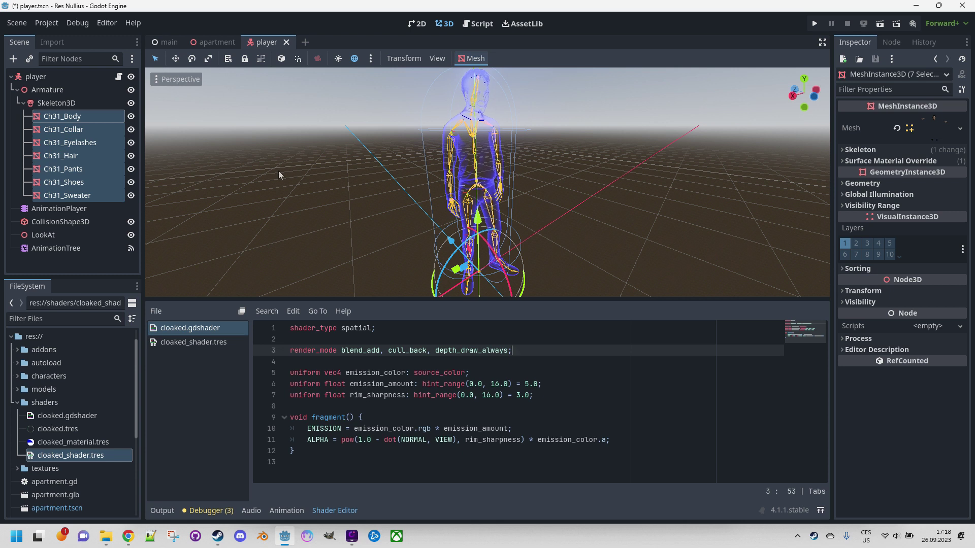
- In the modes of the cloaked_shader.tres visual shader, set Blend to Add and Depth Draw to Always
double_click(33, 460)
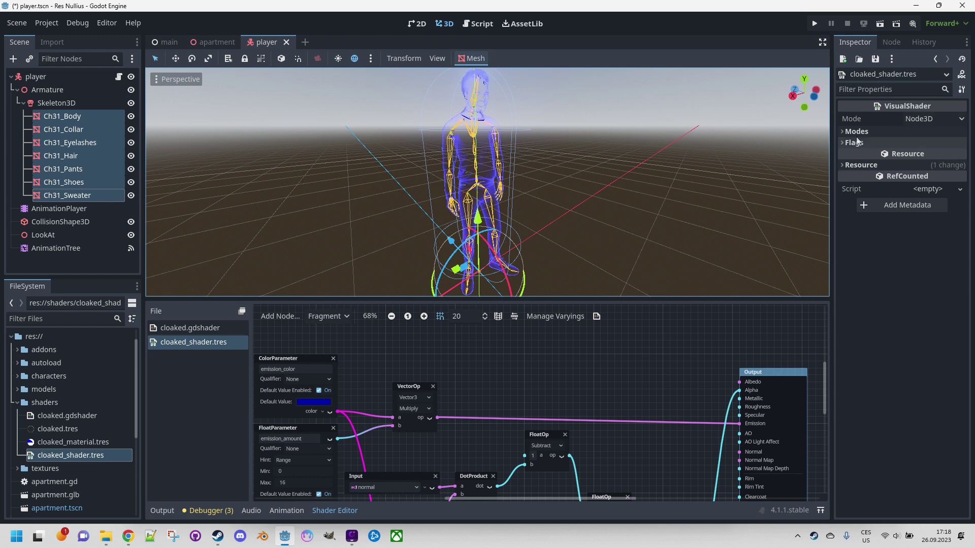
left_click(842, 132)
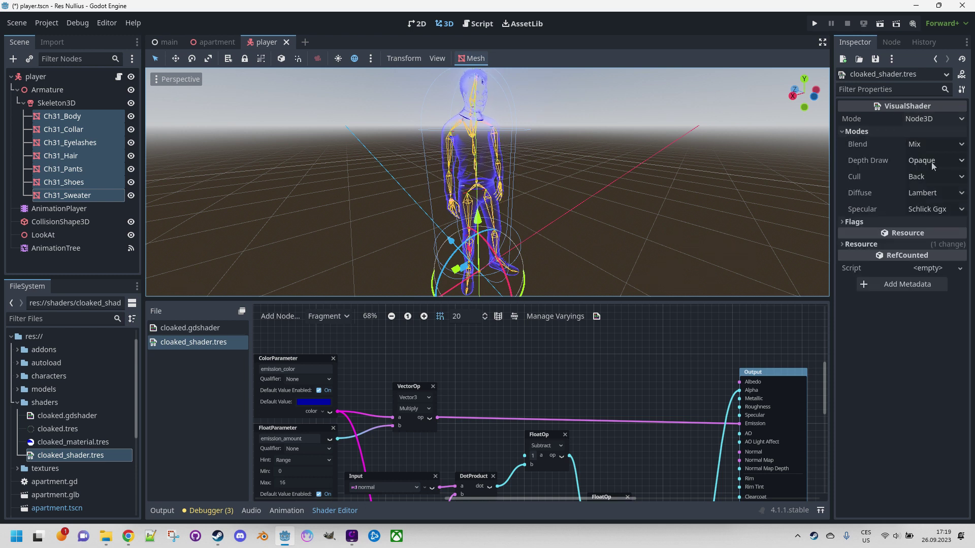
left_click(940, 147)
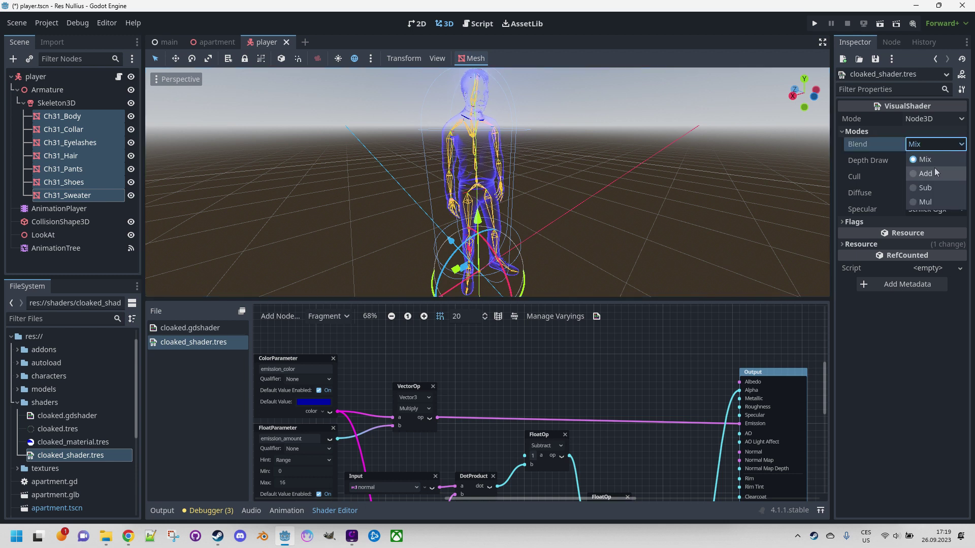
left_click(936, 174)
left_click(933, 161)
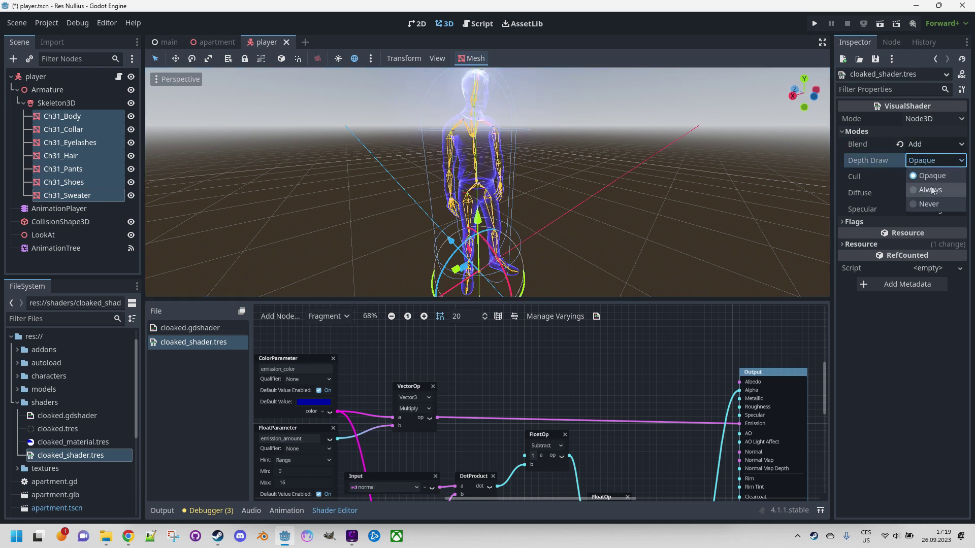
left_click(932, 190)
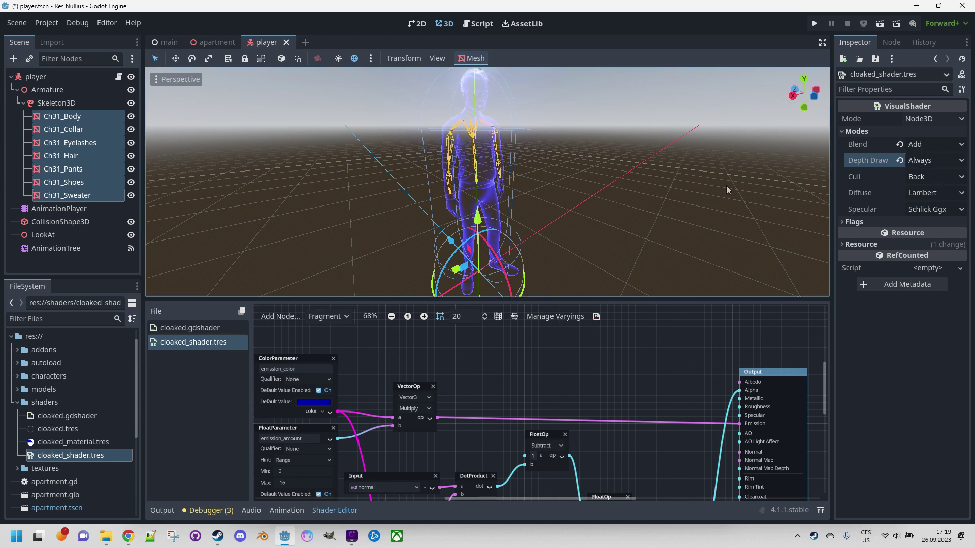
- Show the visual shader's generated code in a widened window, review it from start to end, and close it
left_click(596, 317)
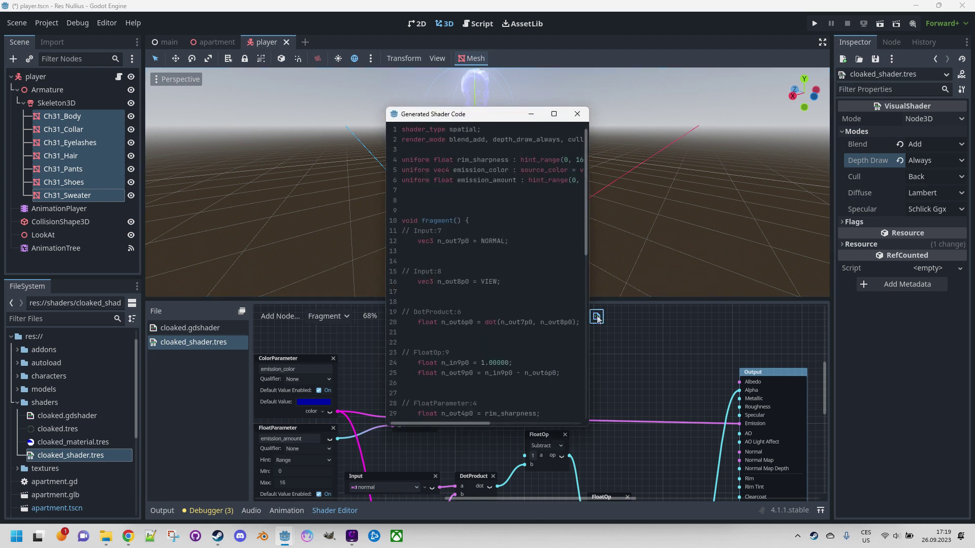
left_click_drag(682, 275, 825, 275)
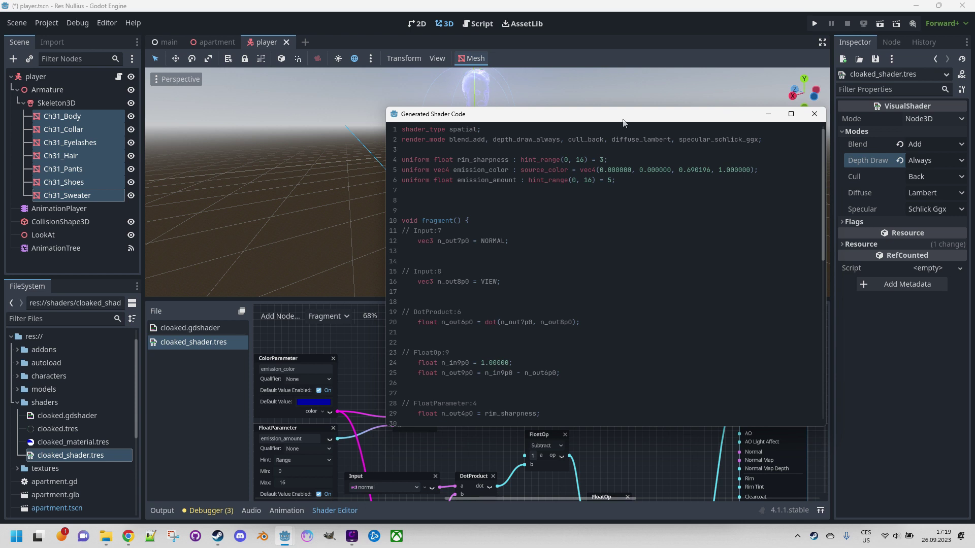
left_click_drag(624, 114, 548, 115)
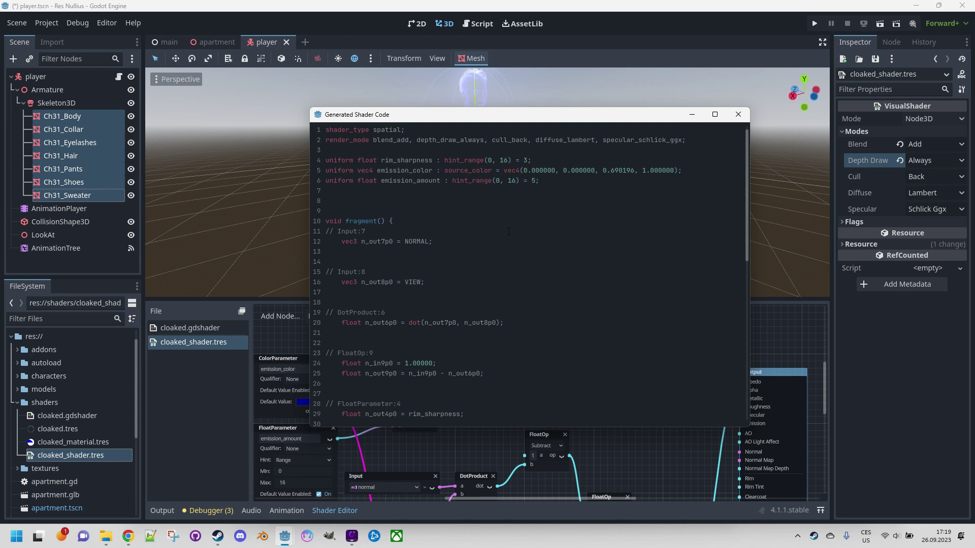
scroll(507, 254, "down", 12)
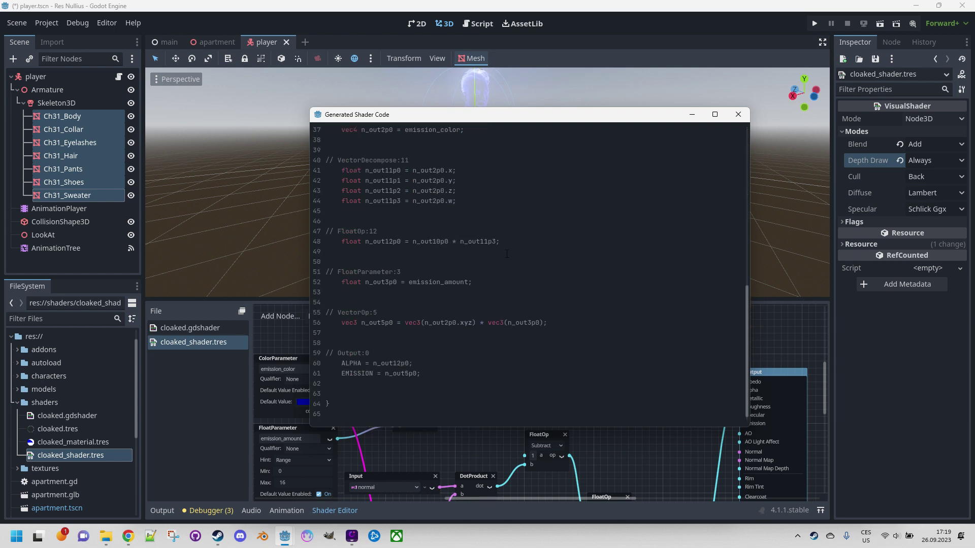
scroll(529, 274, "up", 12)
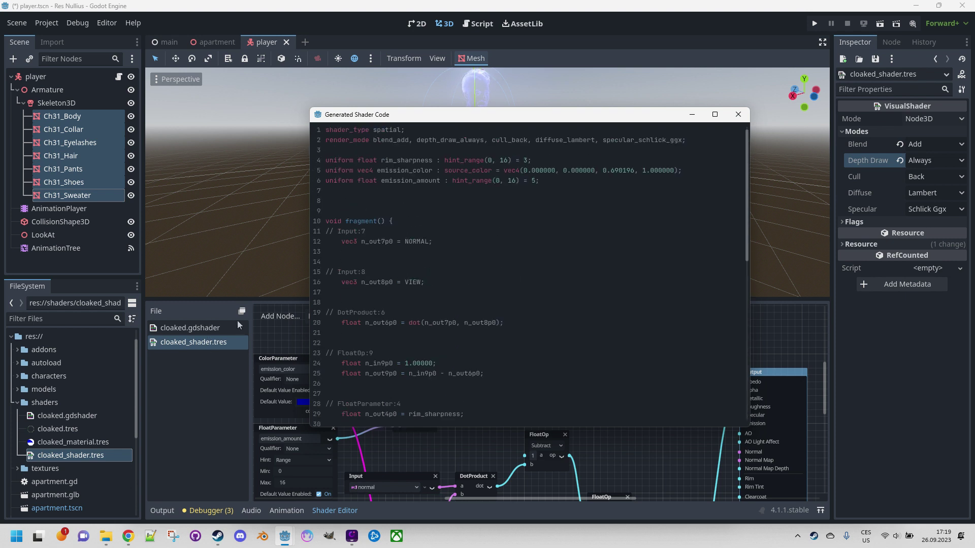
left_click(737, 115)
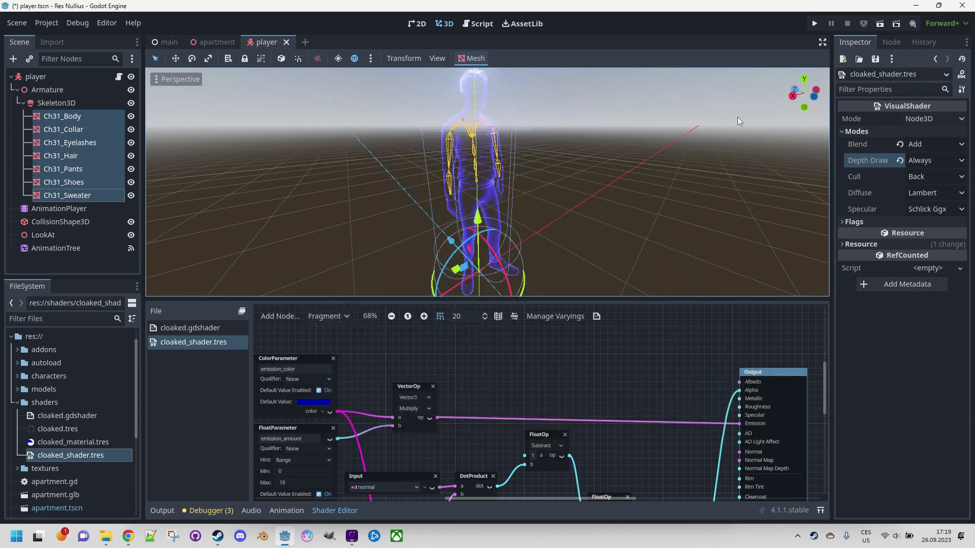
- Run the project, walk the cloaked player alongside the apartment wall to check the effect, and quit the game
left_click(814, 24)
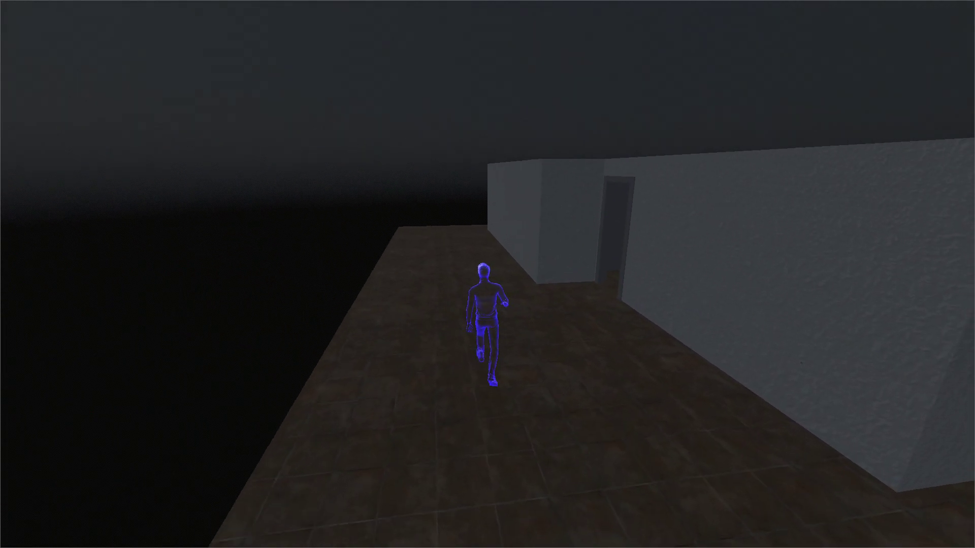
key("w")
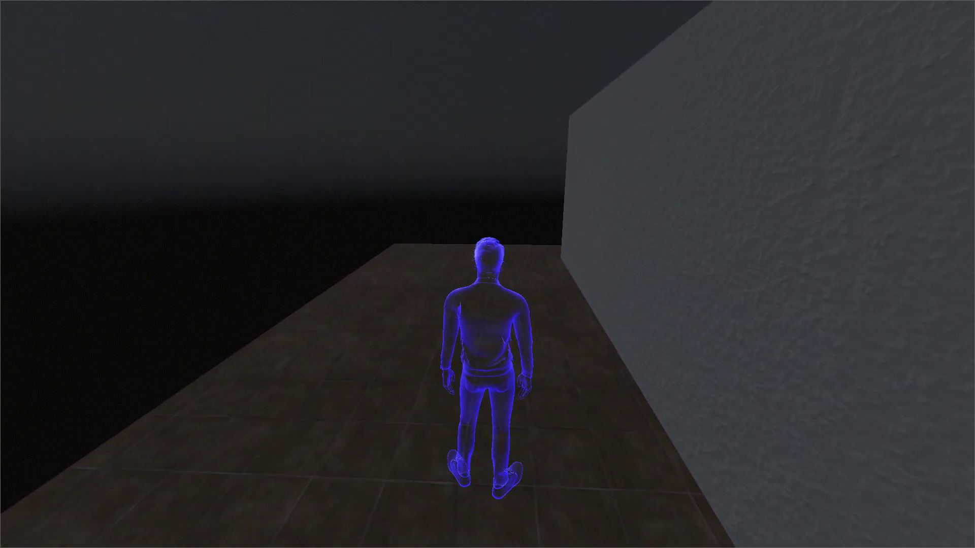
key("Escape")
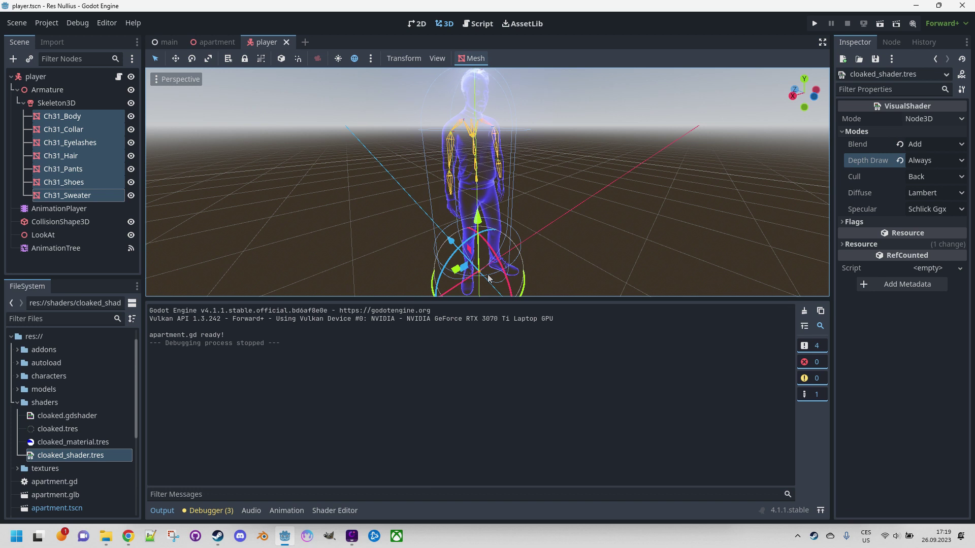